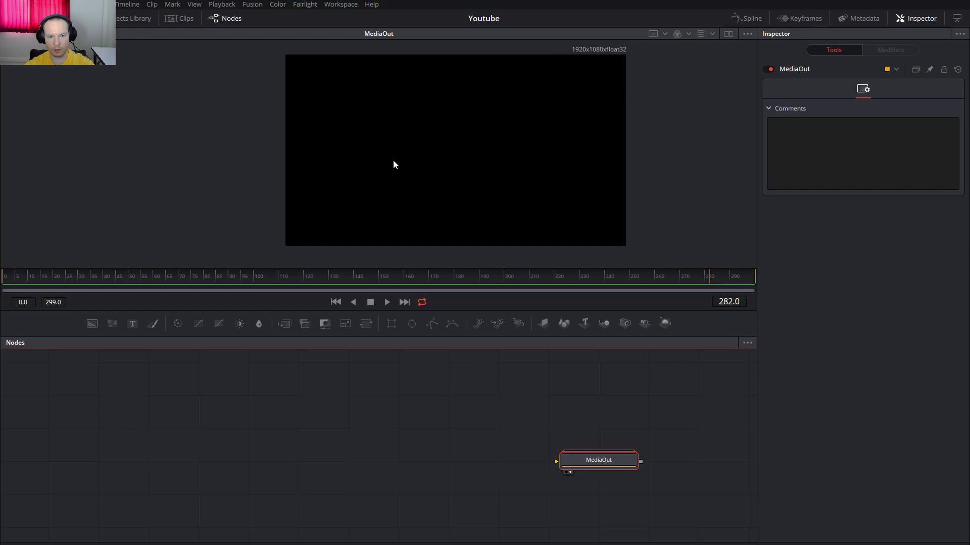
Move the composition's playhead back to frame 0
key("Home")
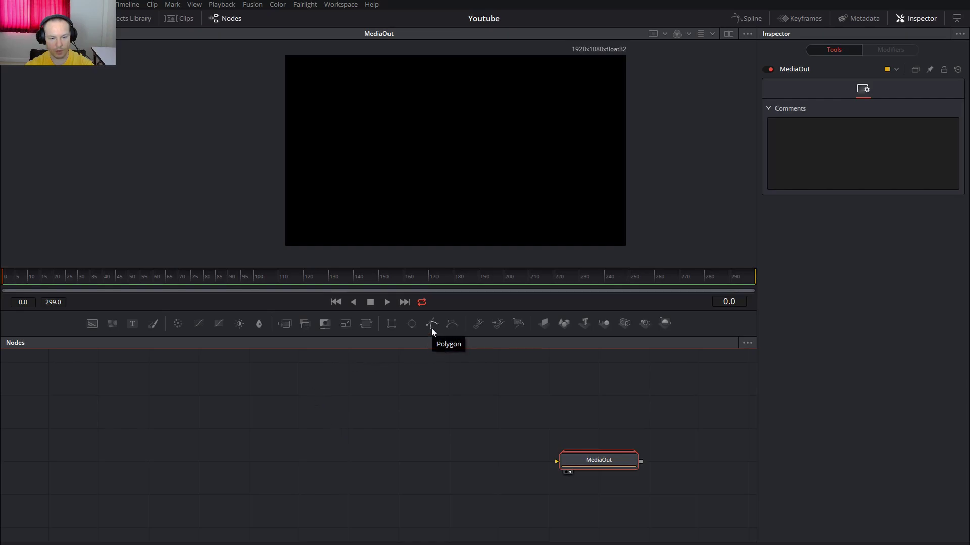
left_click_drag(431, 328, 571, 465)
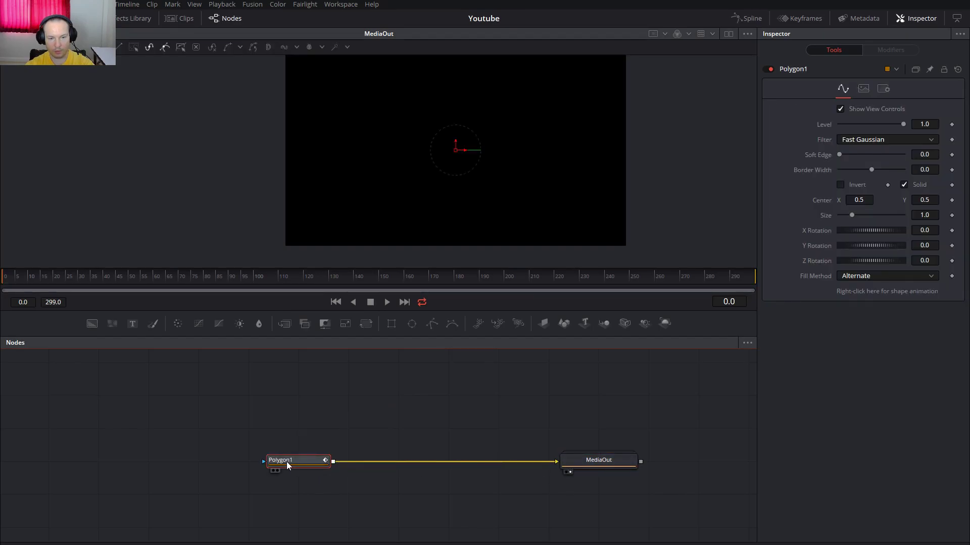
key("1")
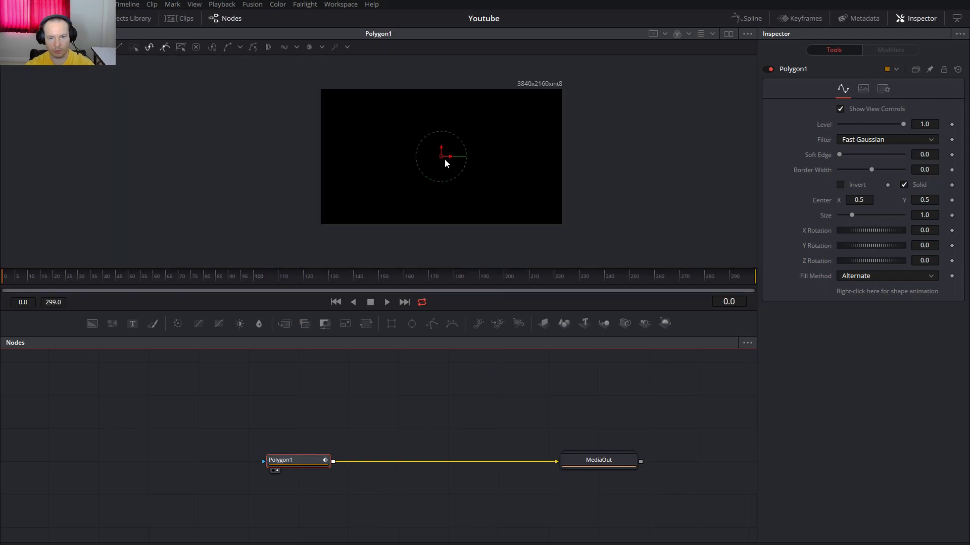
scroll(454, 166, "up", 2)
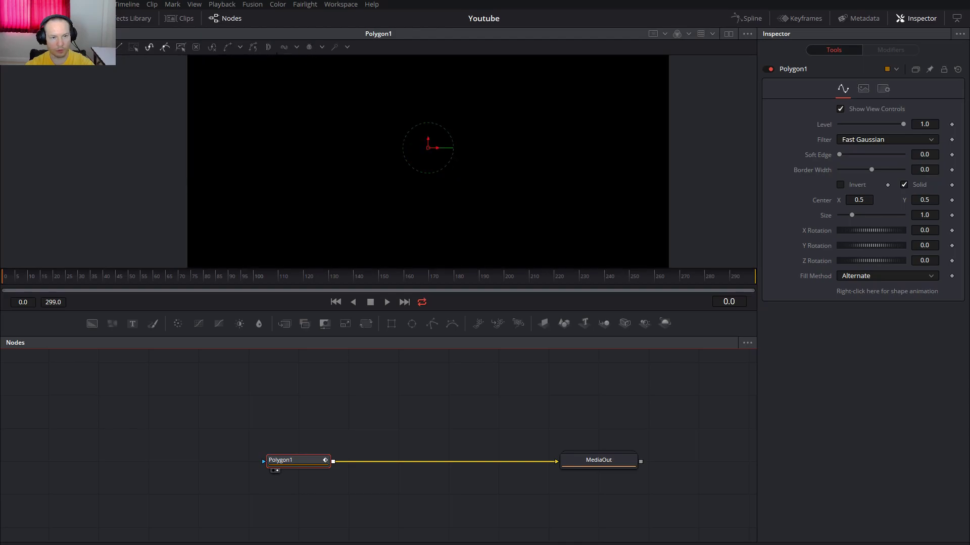
left_click(293, 209)
left_click(287, 129)
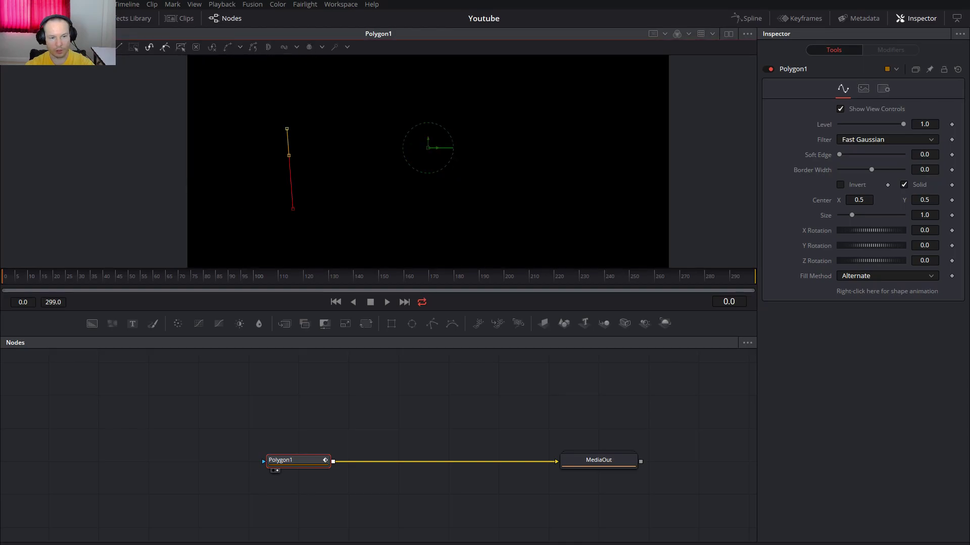
left_click(390, 103)
left_click(500, 107)
left_click(555, 110)
left_click(563, 196)
left_click(400, 210)
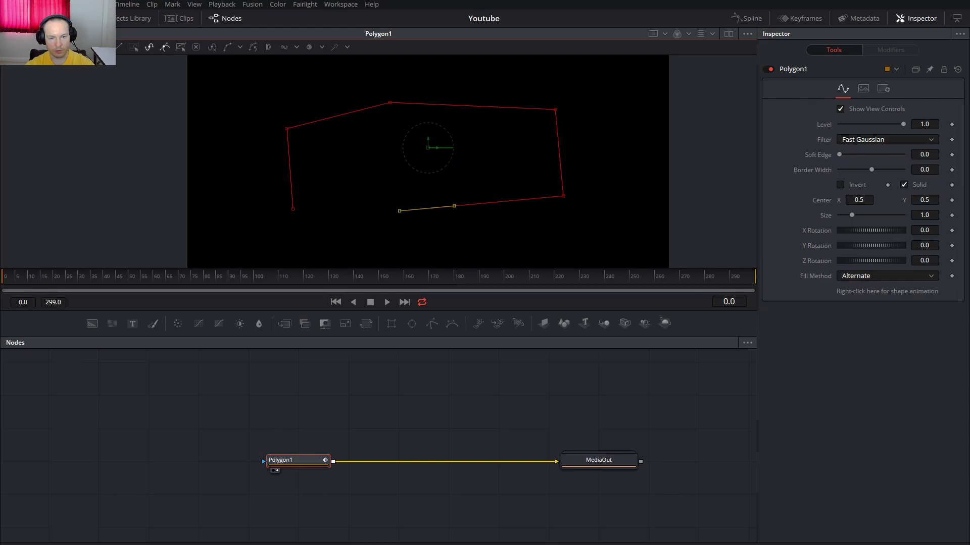
left_click(321, 136)
left_click(428, 138)
left_click(480, 138)
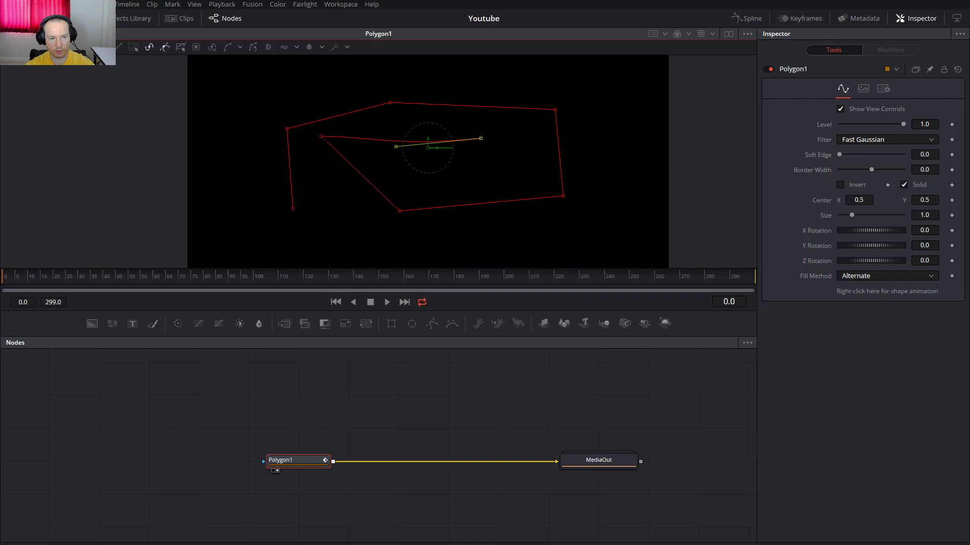
left_click(322, 137)
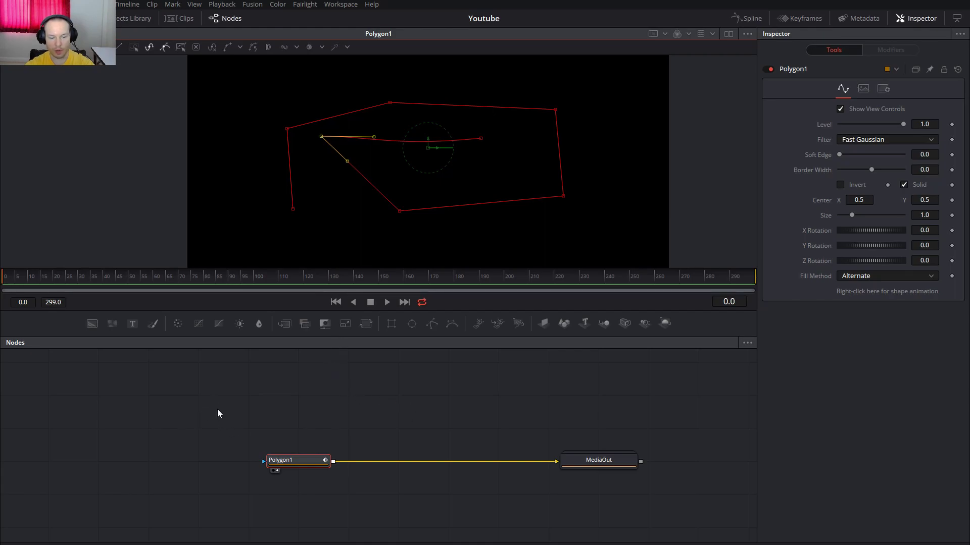
key("ctrl+z")
key("ctrl+z")
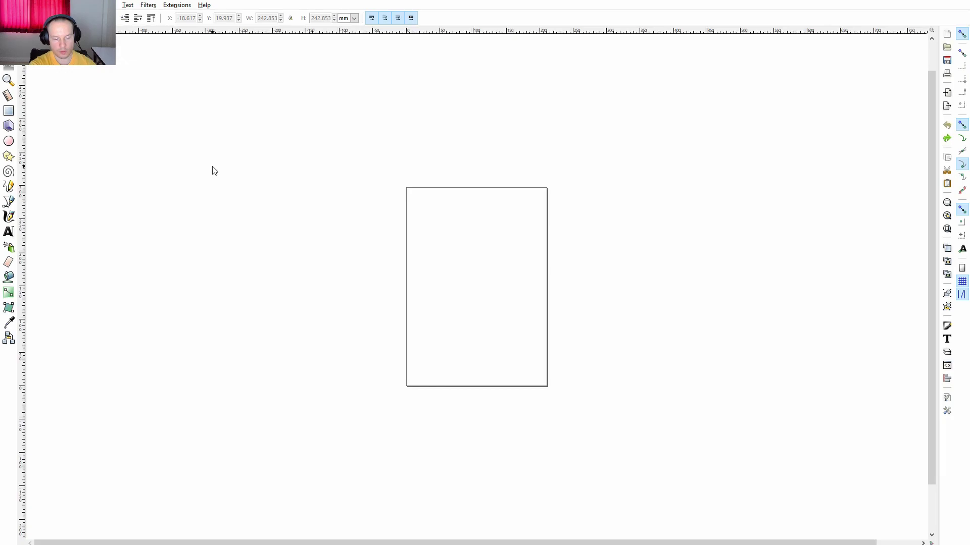
Set the Inkscape page size to 1000 × 1000 px in Document Properties
key("ctrl+shift+d")
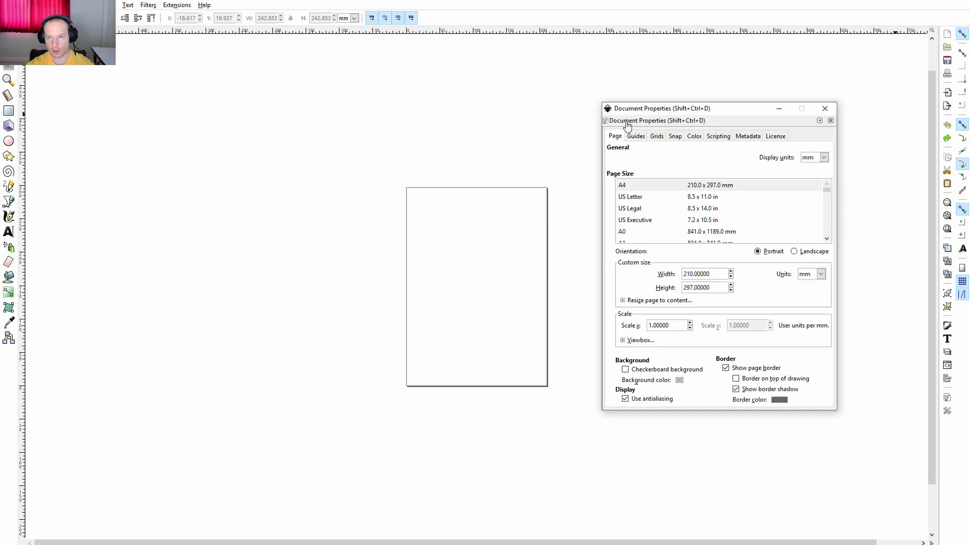
left_click(820, 274)
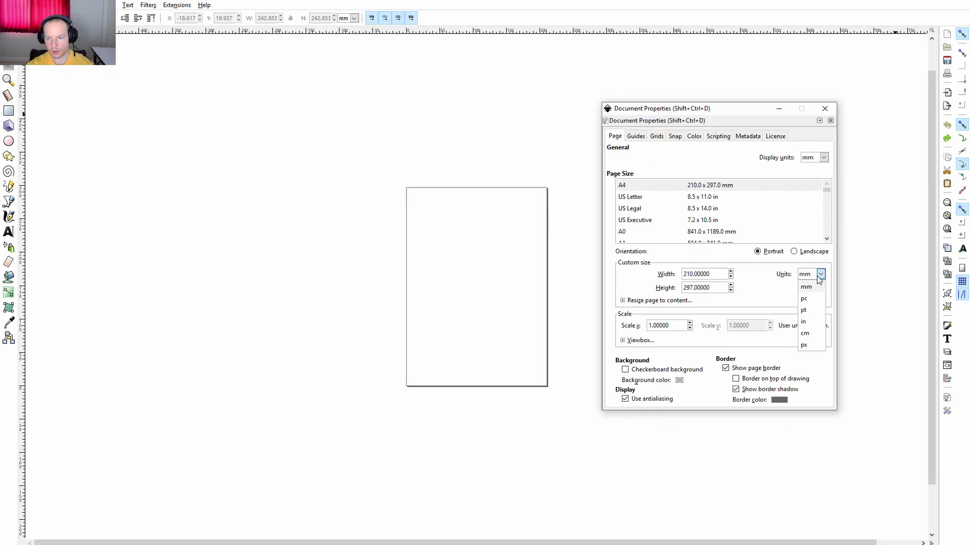
left_click(814, 345)
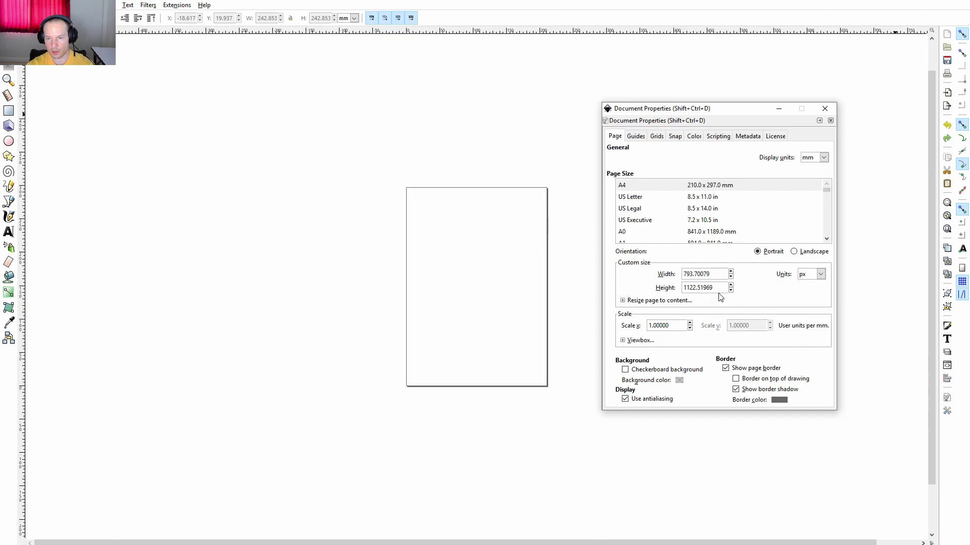
left_click_drag(722, 274, 667, 266)
type("1000")
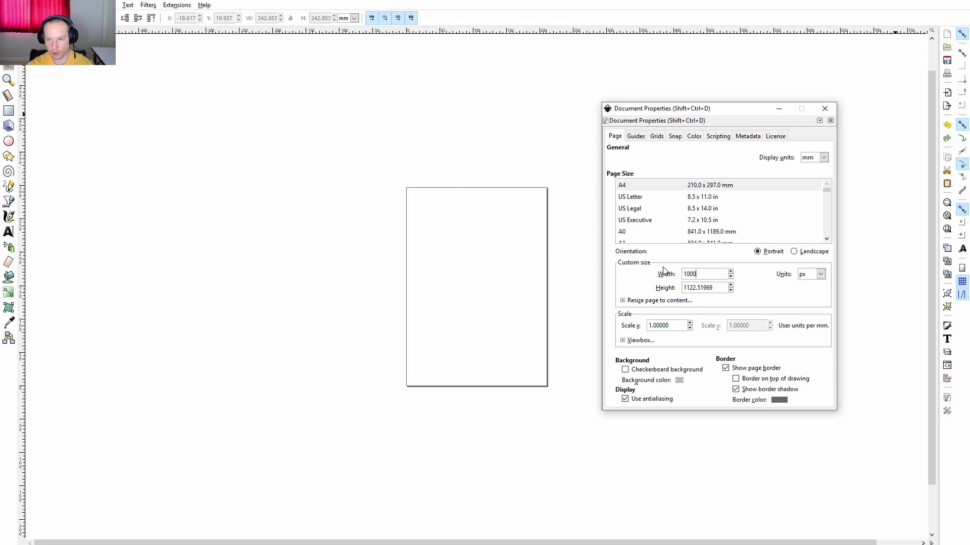
key("Tab")
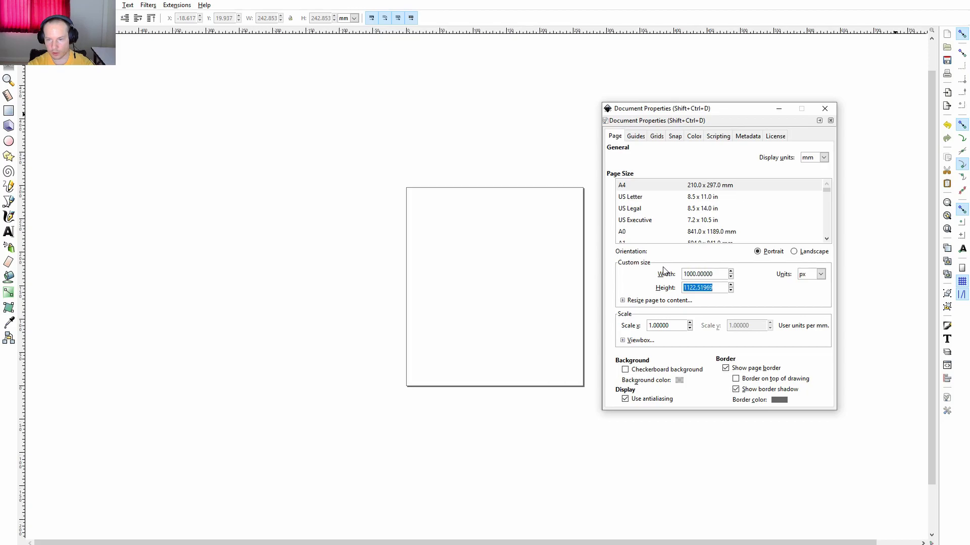
type("1000")
key("Return")
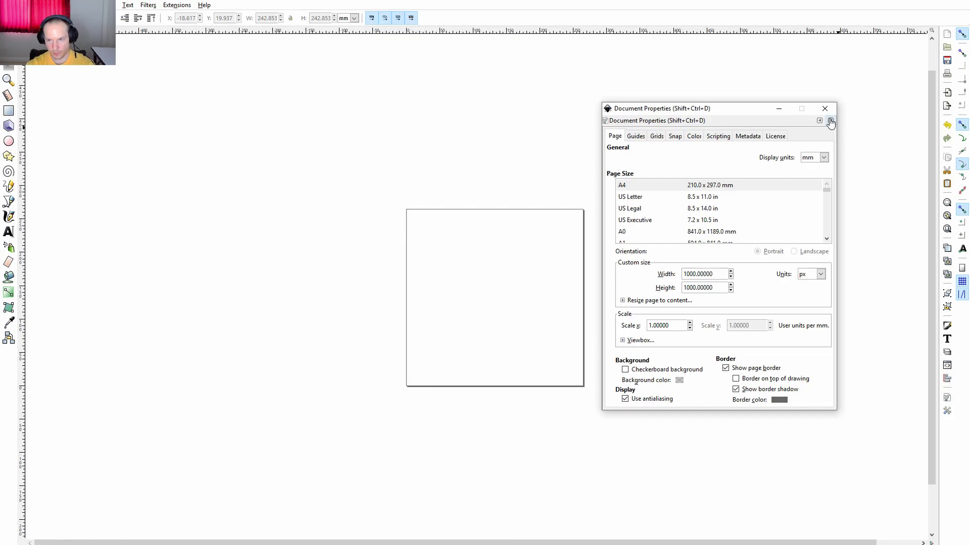
left_click(829, 121)
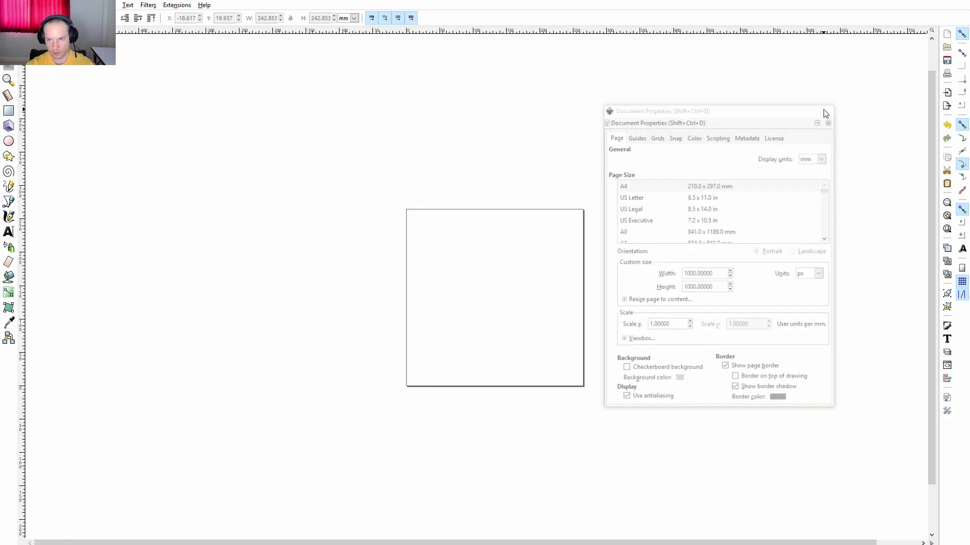
Draw a thin five-pointed star with the Star/Polygon tool and drag it over the page
left_click(8, 157)
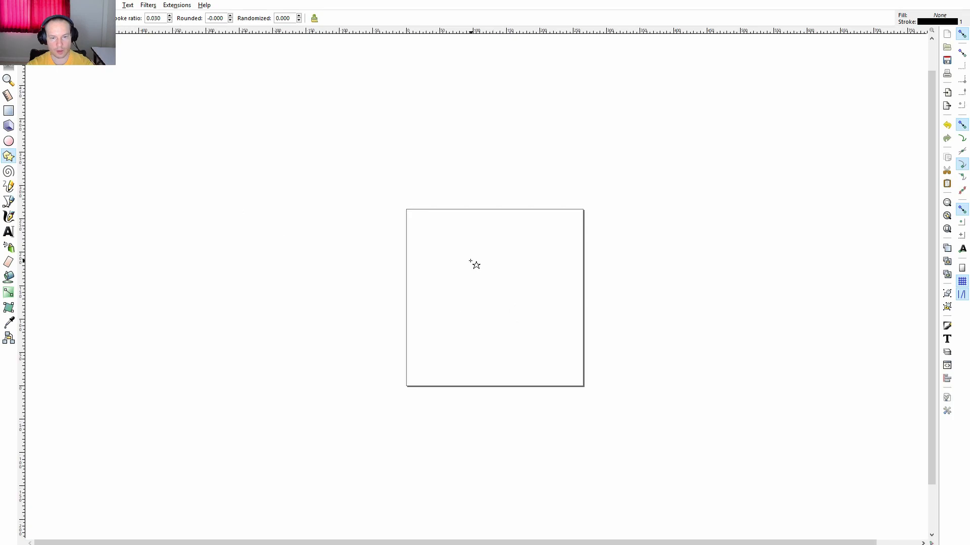
left_click_drag(465, 268, 459, 382)
key("space")
left_click_drag(465, 270, 490, 286)
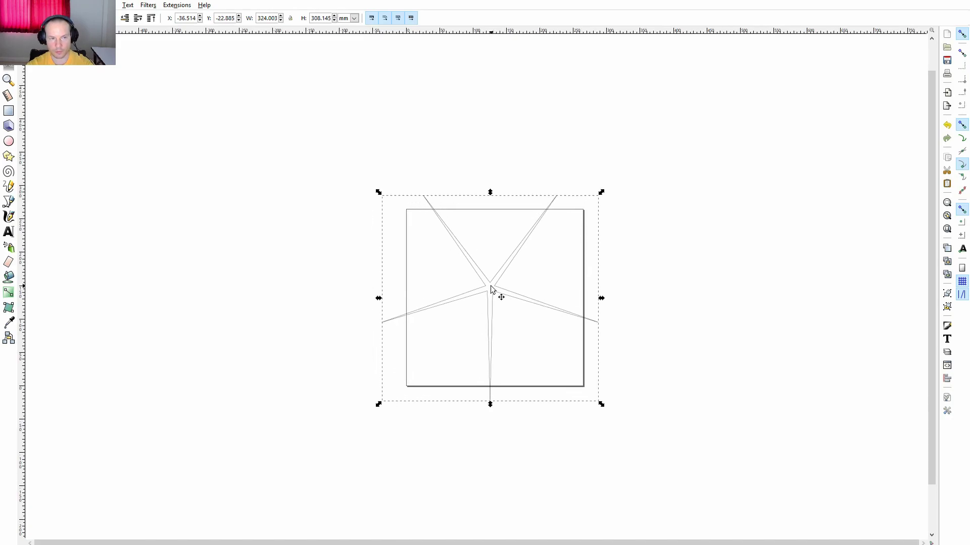
left_click(86, 5)
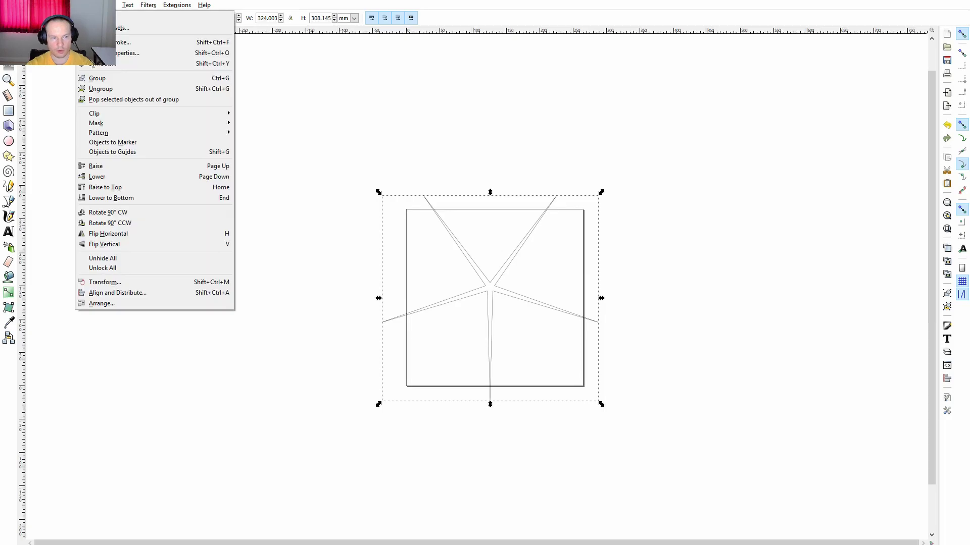
Centre the star horizontally and vertically relative to the page with Align and Distribute
left_click(108, 293)
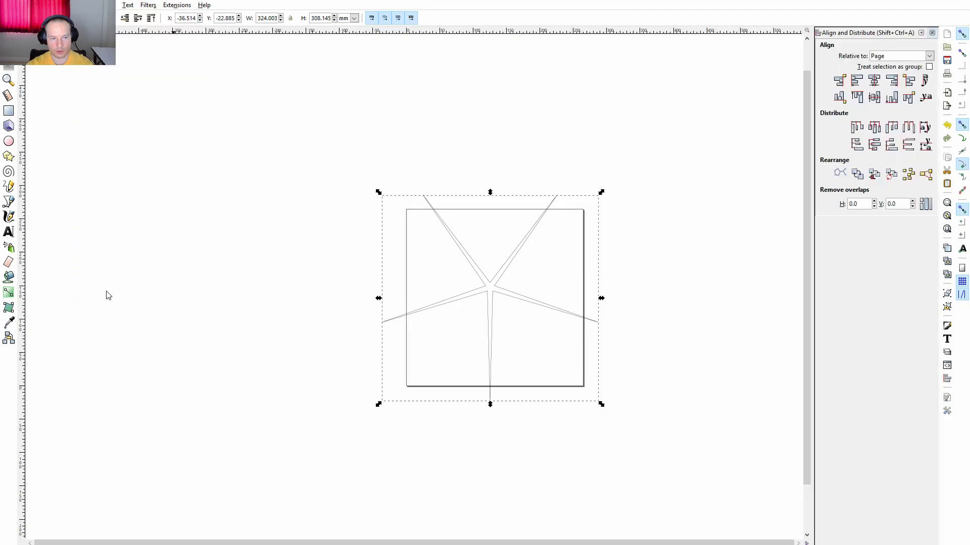
left_click(874, 82)
left_click(874, 98)
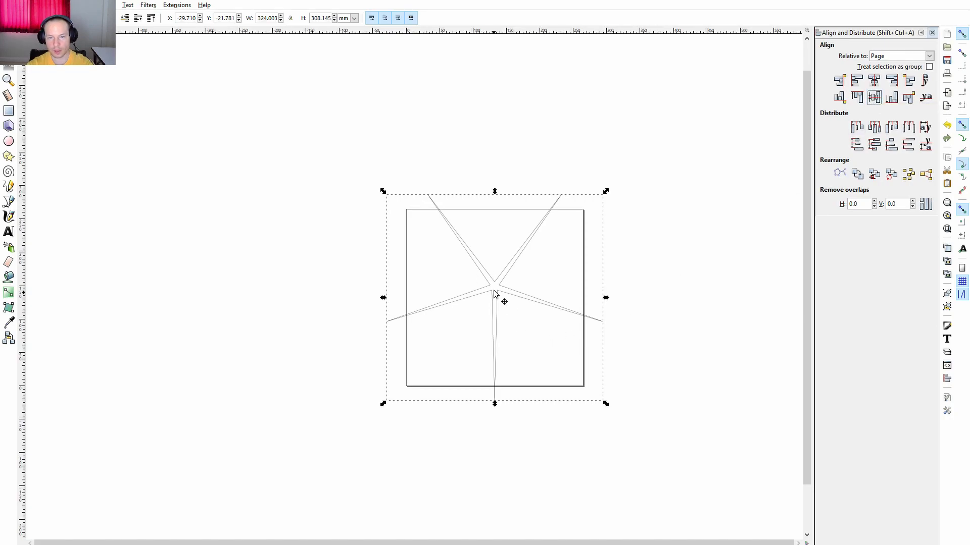
Set the star's spoke ratio to 0.250 for broader, classic points
left_click(9, 156)
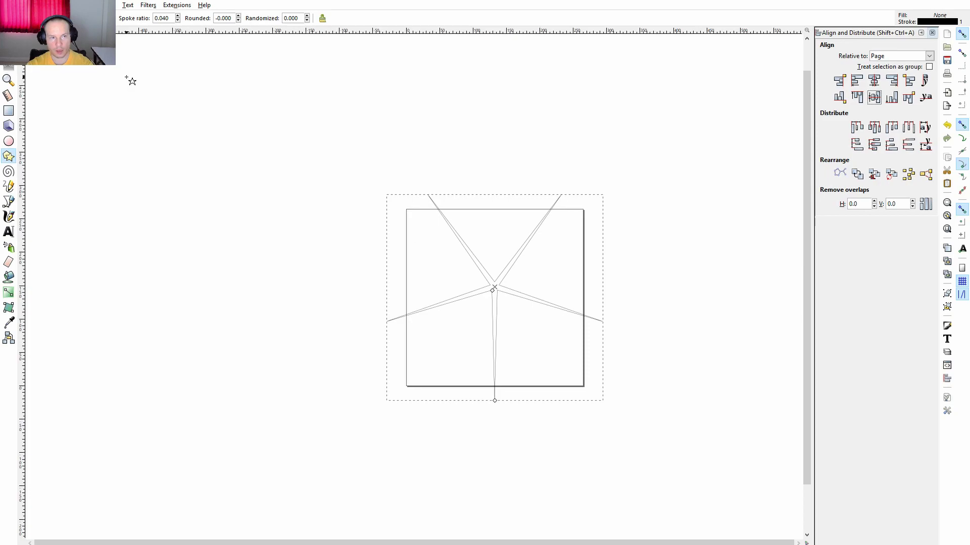
left_click(177, 16)
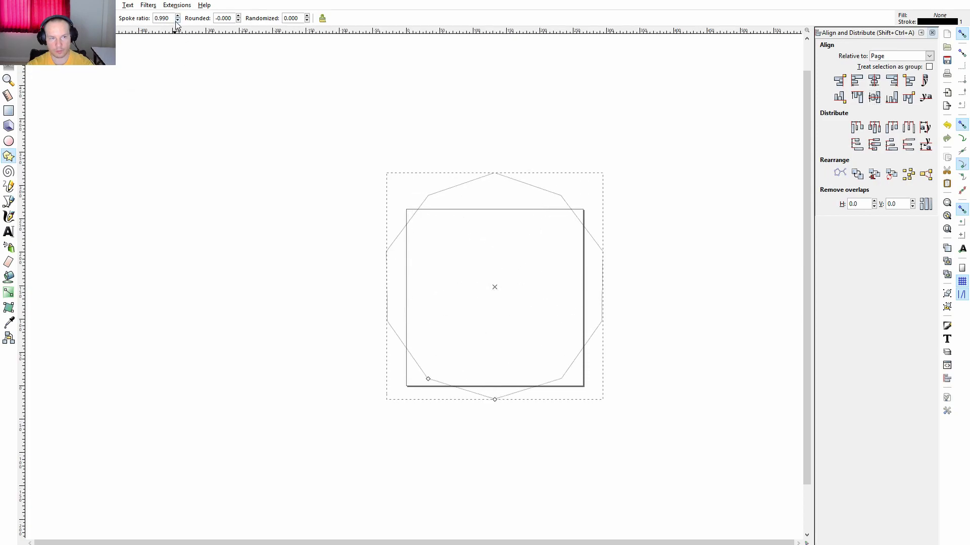
left_click(178, 21)
left_click(874, 97)
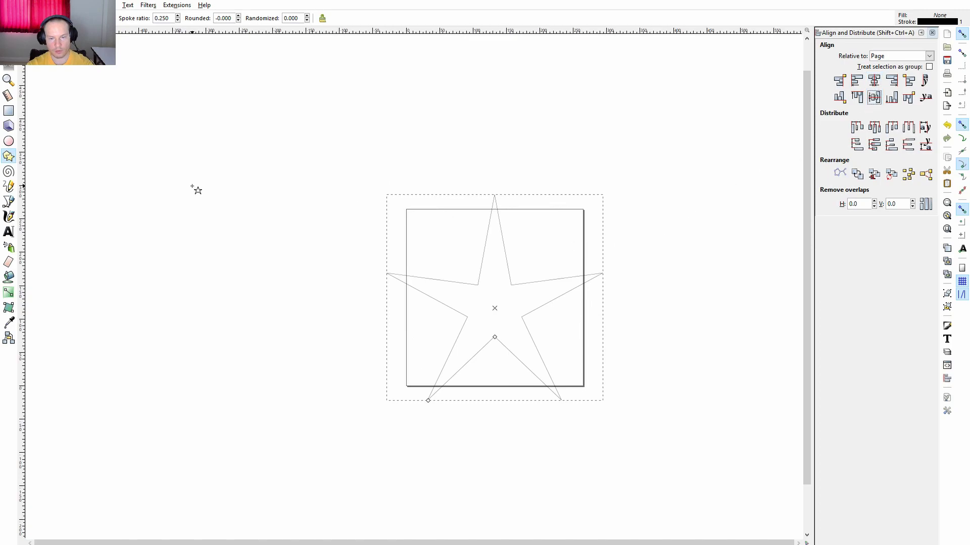
key("F12")
Scale the star proportionally to 900 px wide in the Transform Scale tab
left_click(89, 5)
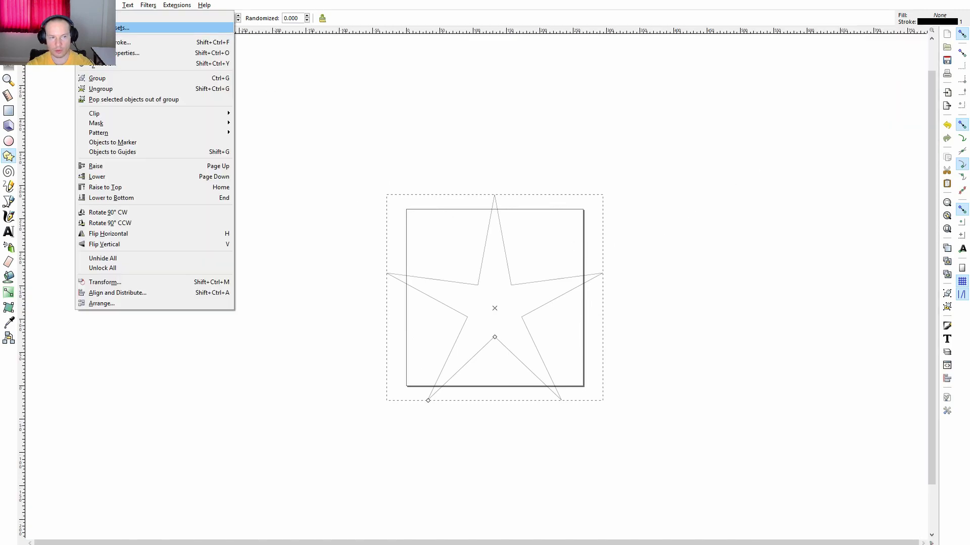
left_click(105, 282)
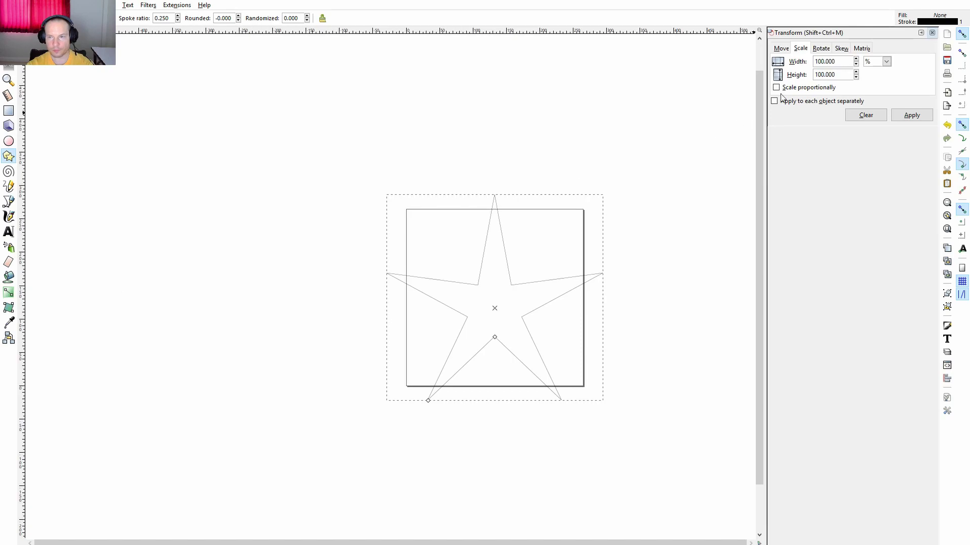
left_click(886, 62)
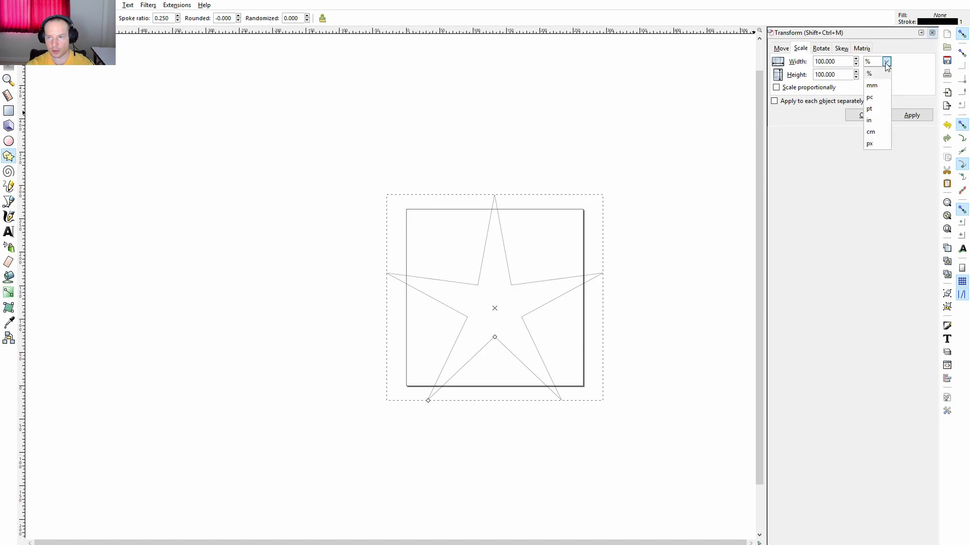
left_click(874, 143)
double_click(843, 63)
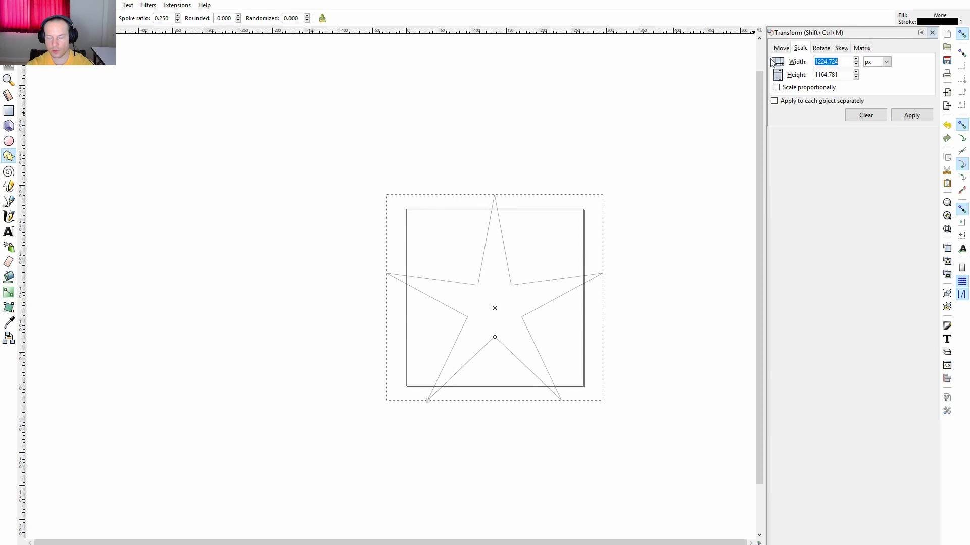
type("900")
key("Tab")
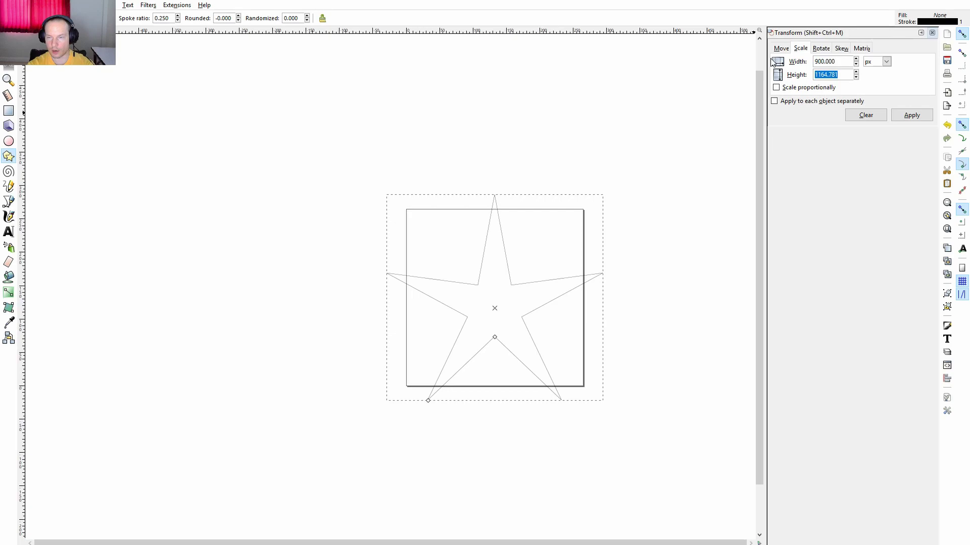
type("951")
left_click(780, 88)
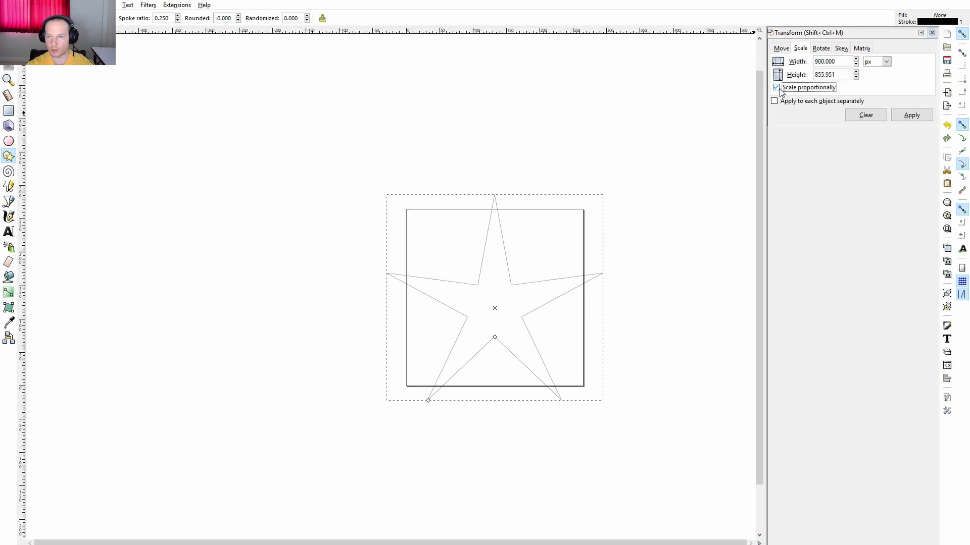
left_click(911, 115)
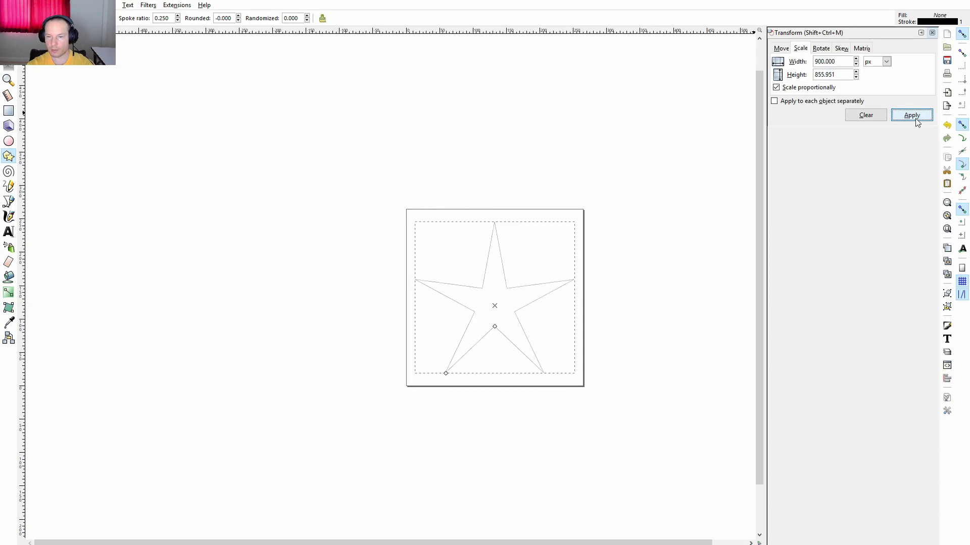
left_click(932, 33)
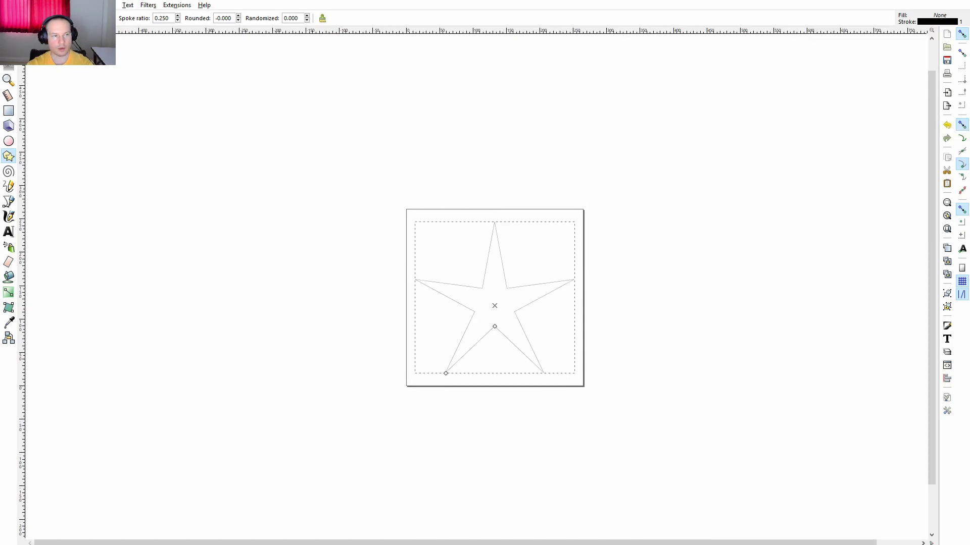
Save the drawing as an Inkscape SVG named 'Star 5'
key("alt+f")
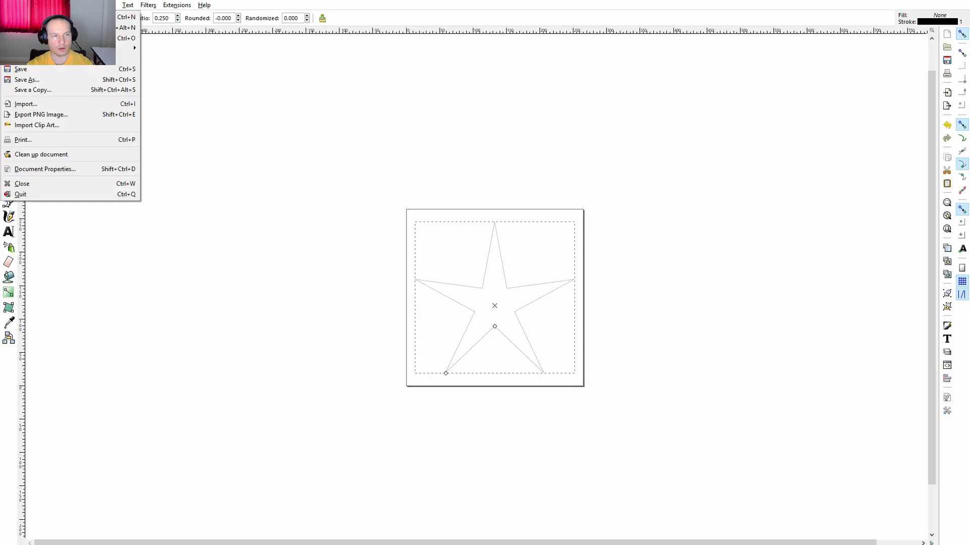
left_click(13, 82)
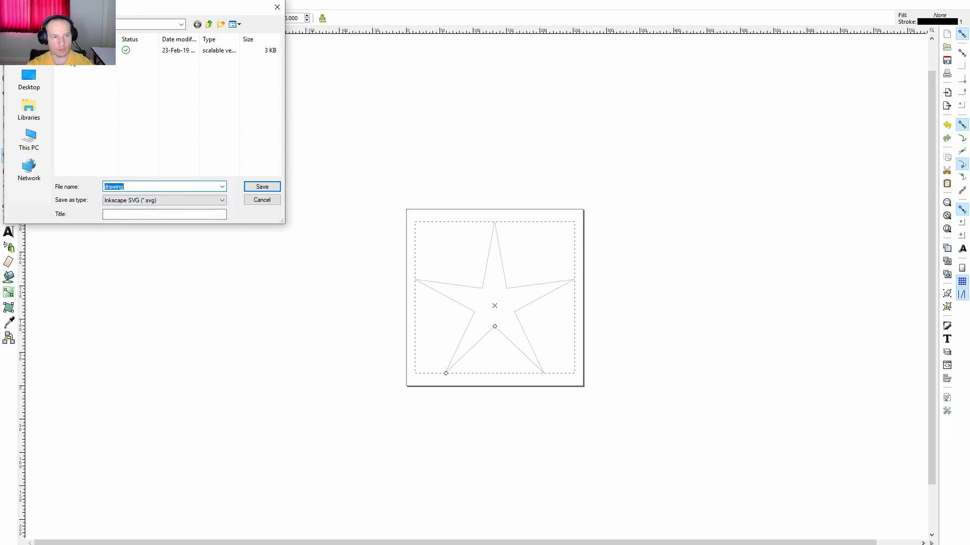
type("S")
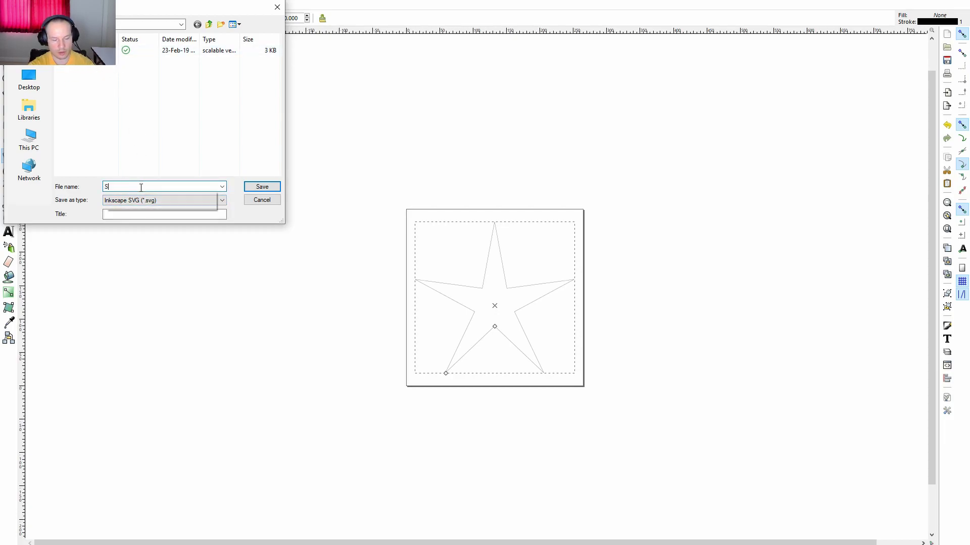
type("tar 5")
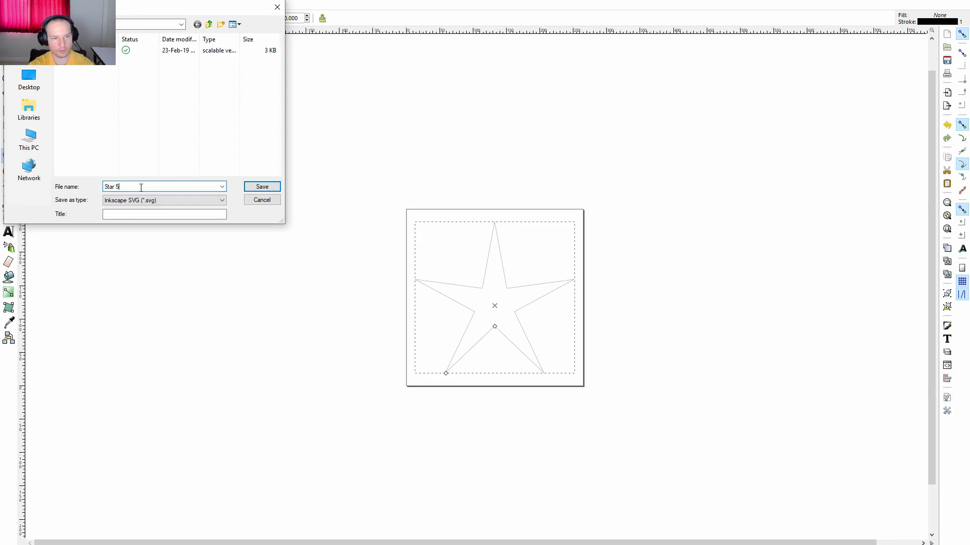
key("Return")
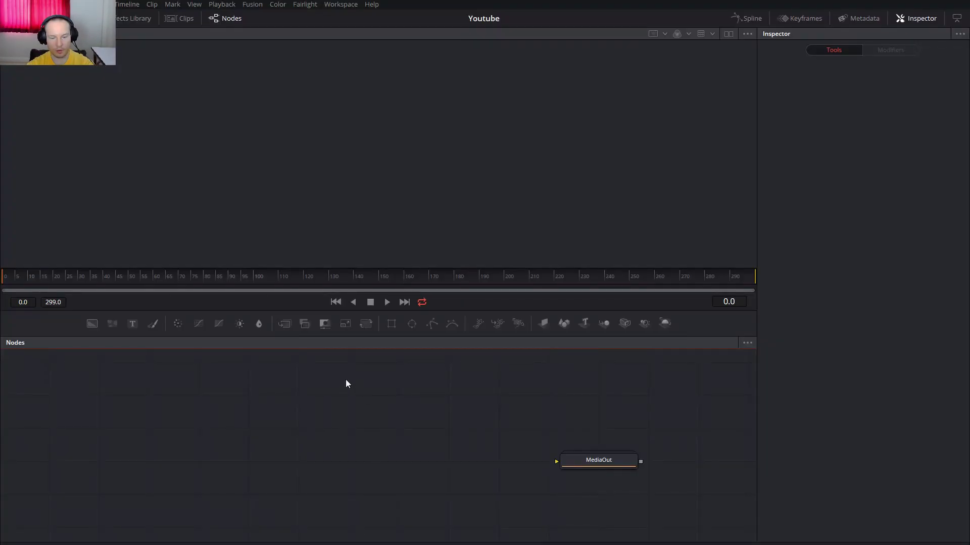
Import the Star 5 SVG from Desktop > png via Fusion > Import > SVG
left_click(248, 6)
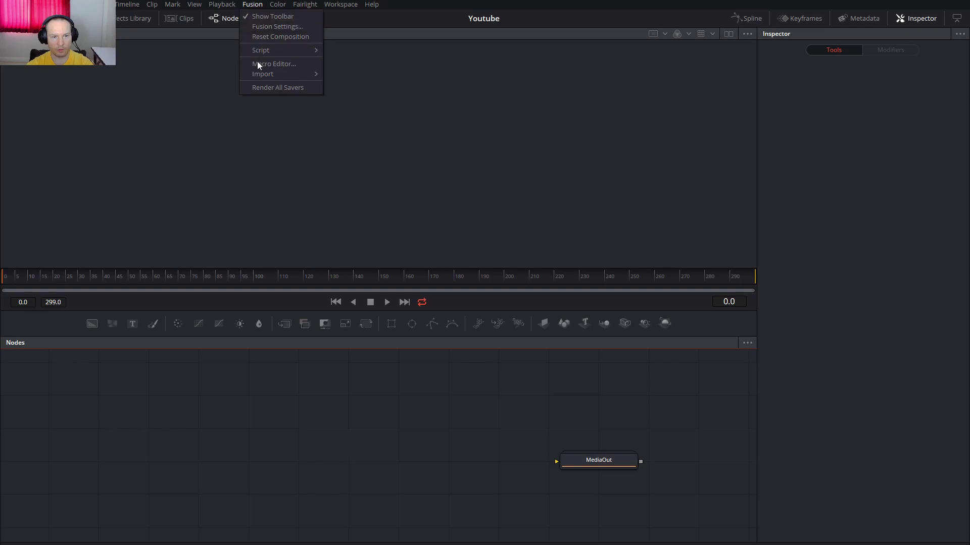
mouse_move(263, 74)
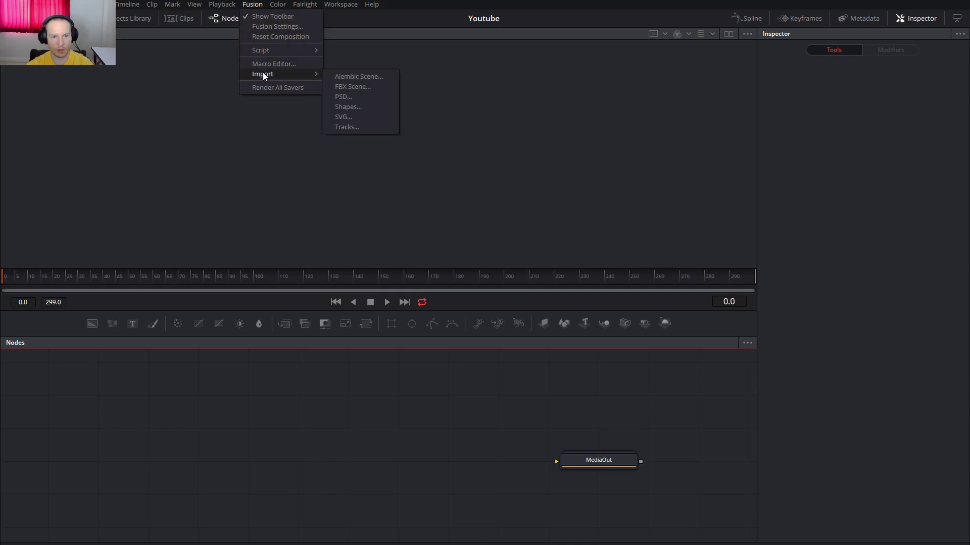
left_click(356, 119)
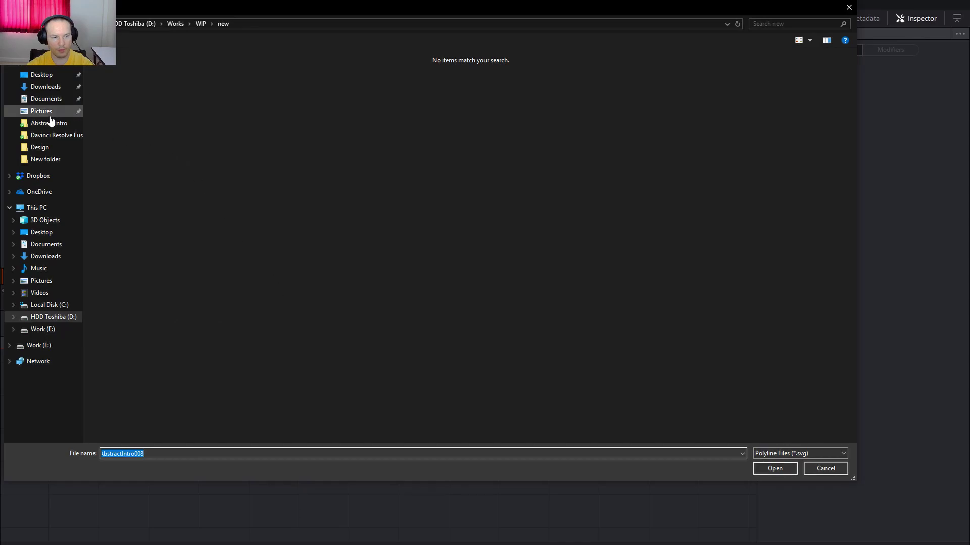
left_click(41, 79)
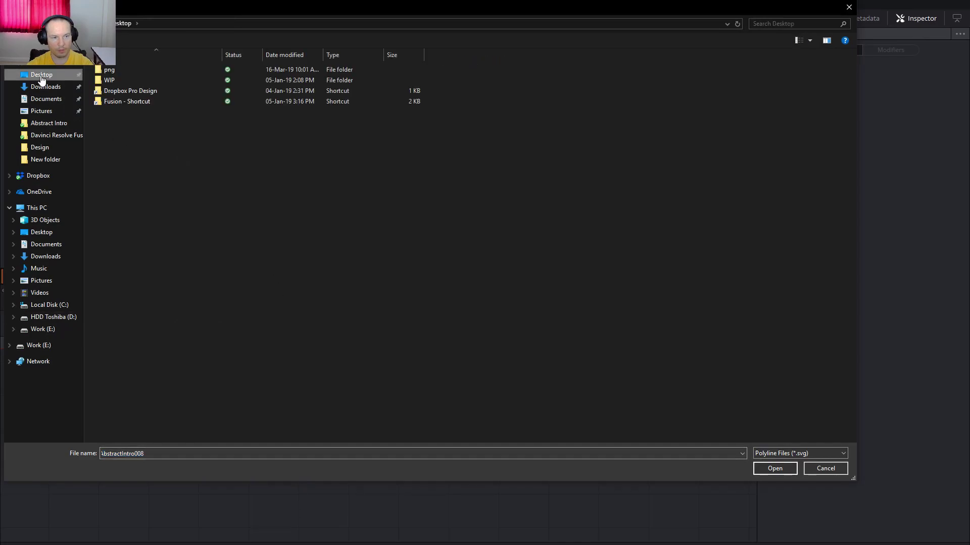
double_click(112, 71)
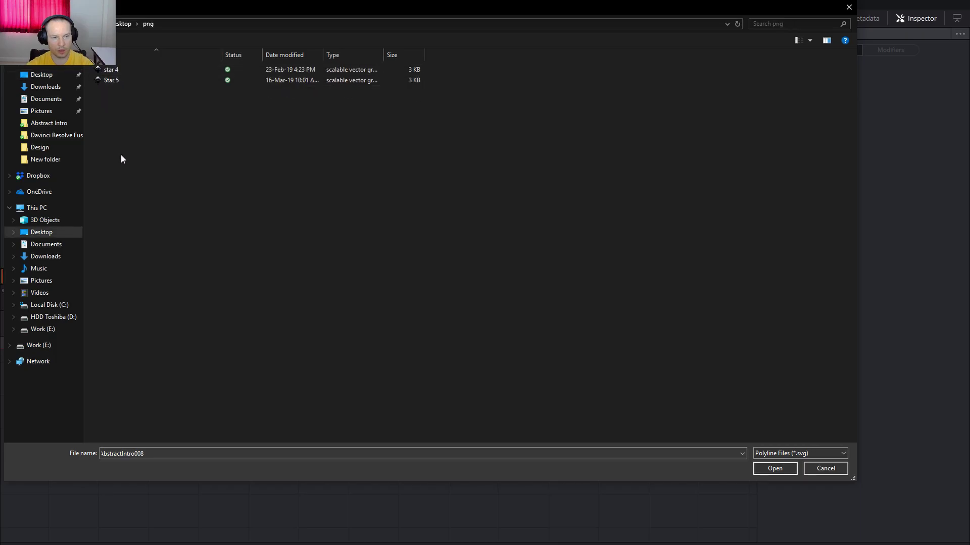
double_click(111, 80)
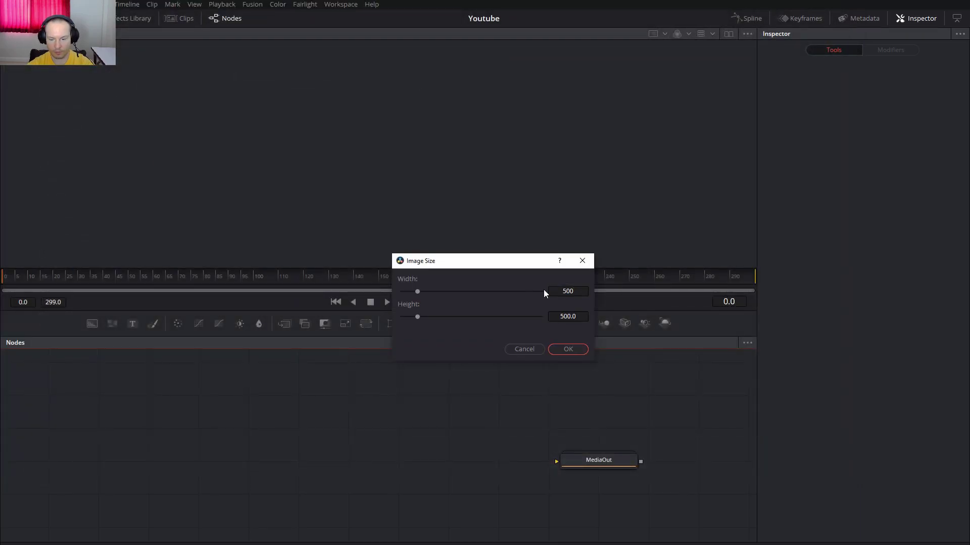
Accept the 500 × 500 import size, link Group1 to MediaOut and view MediaOut
left_click(564, 351)
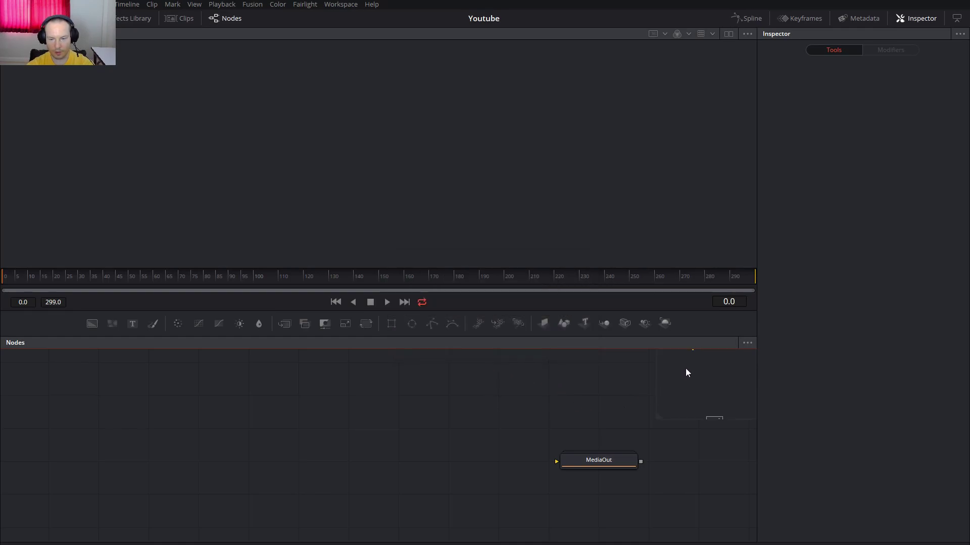
left_click_drag(686, 373, 693, 351)
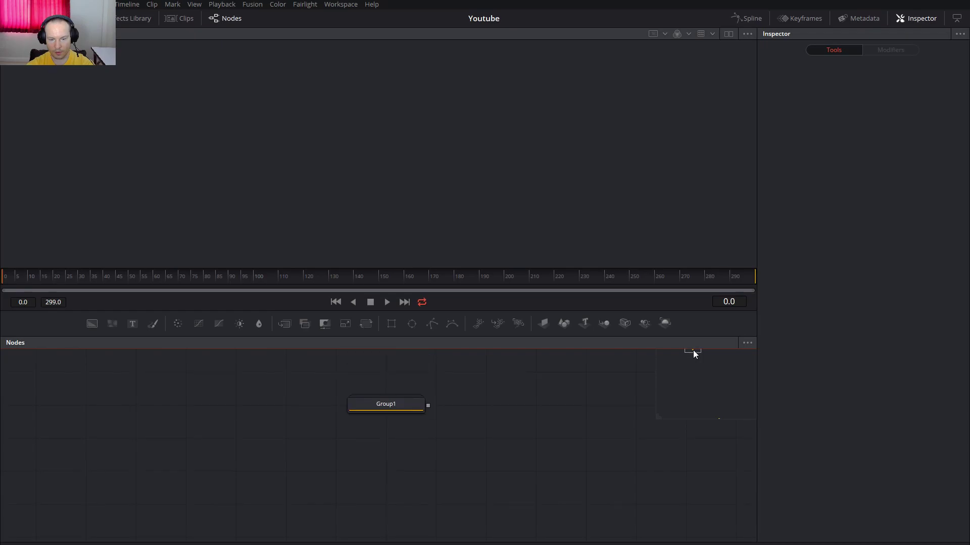
left_click(382, 404)
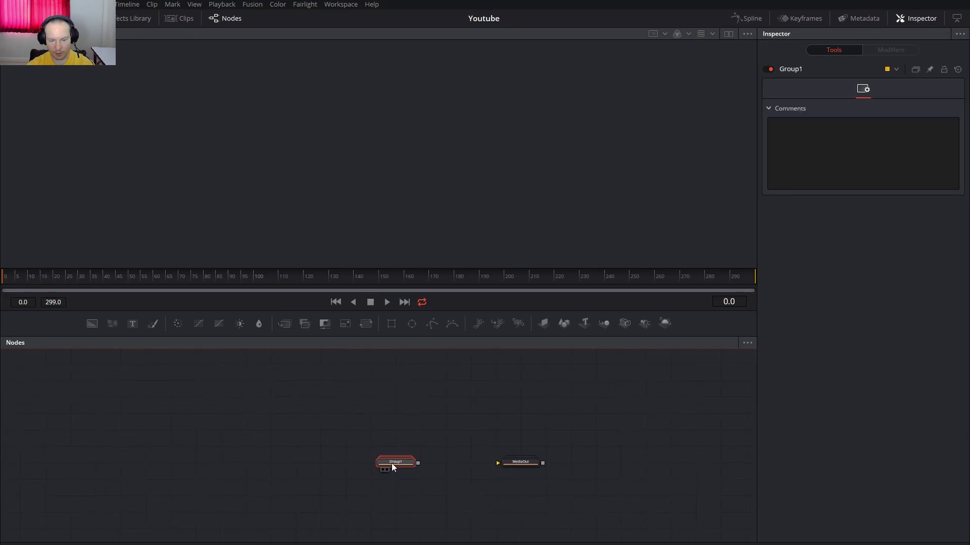
left_click(526, 463)
key("1")
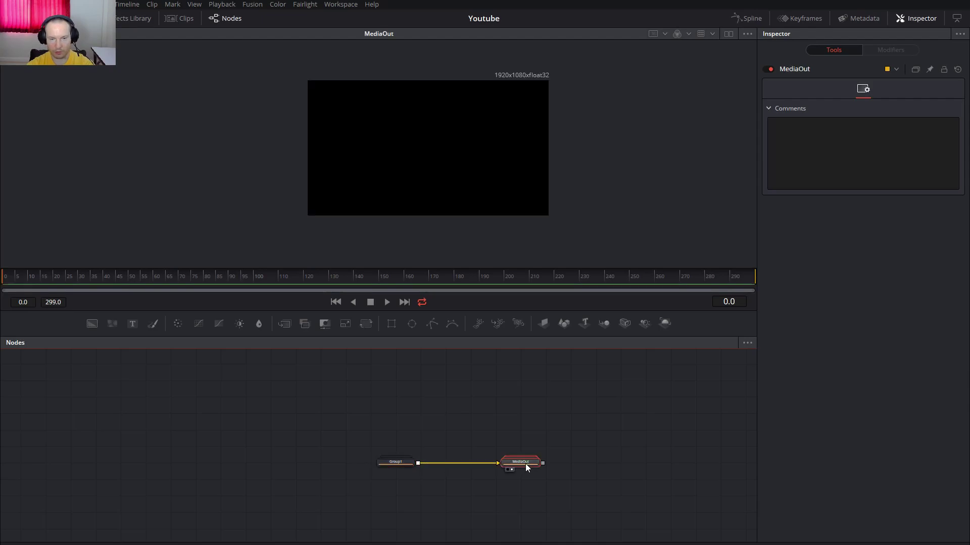
left_click(396, 462)
Ungroup Group1 into separate path4520 and Background1 nodes aligned with MediaOut
right_click(396, 462)
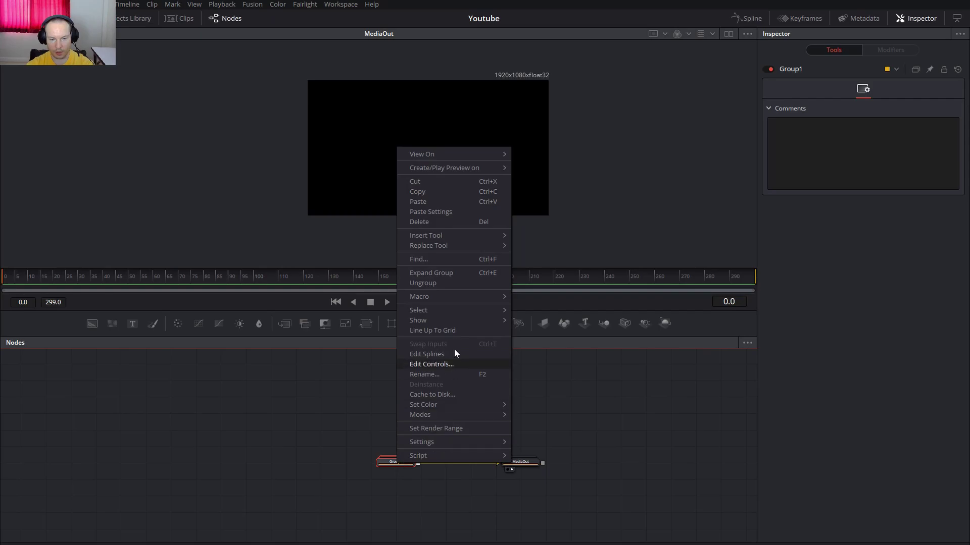
left_click(429, 282)
left_click_drag(397, 472, 397, 464)
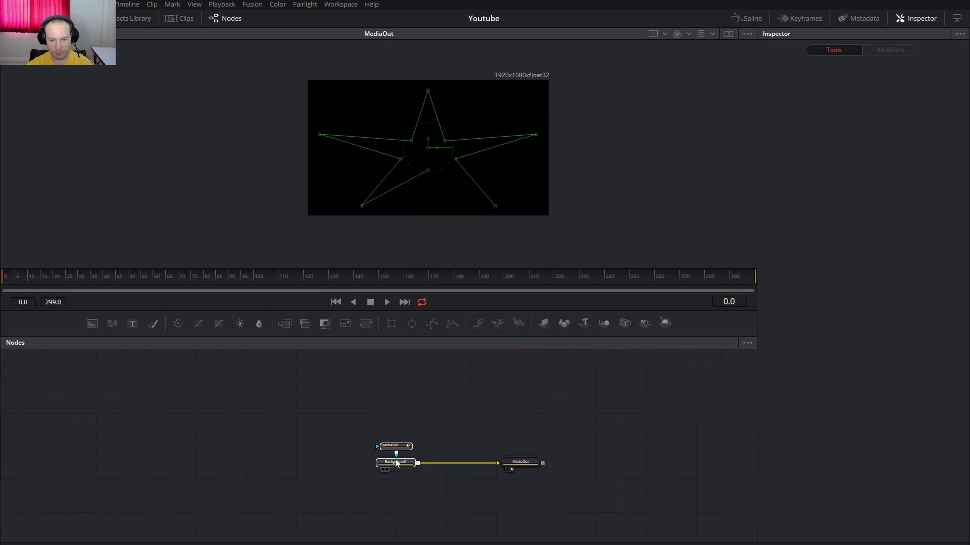
Inspect Background1's Image tab to check its 500 × 500 size
left_click(396, 460)
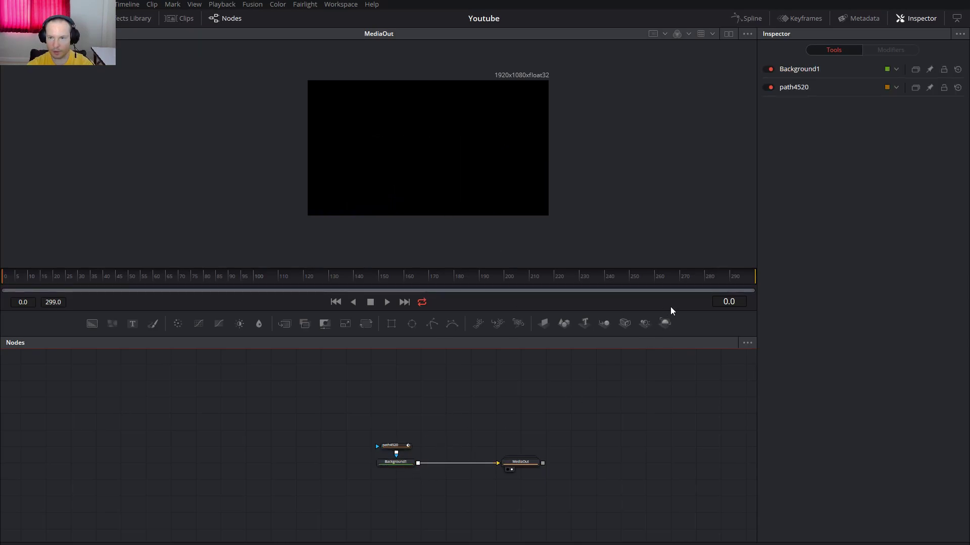
left_click(396, 462)
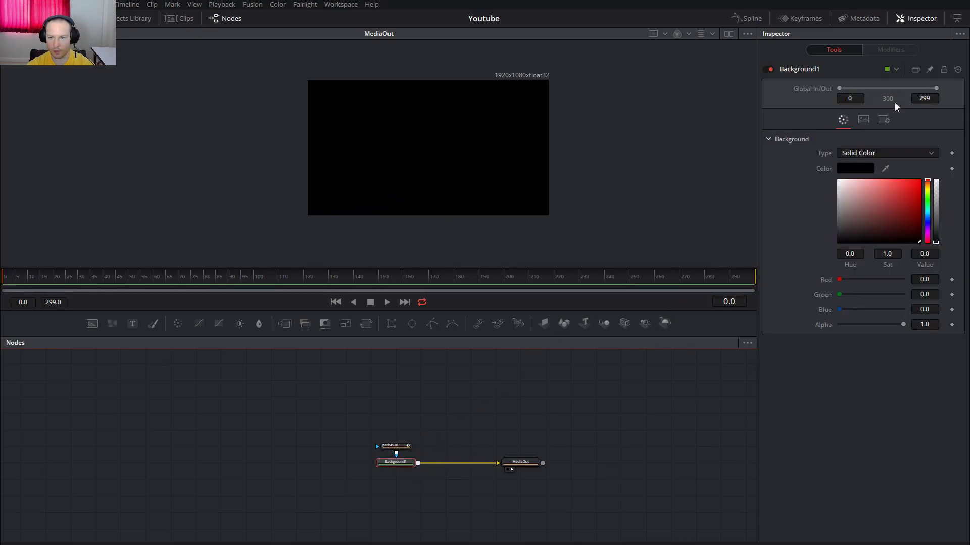
left_click(862, 121)
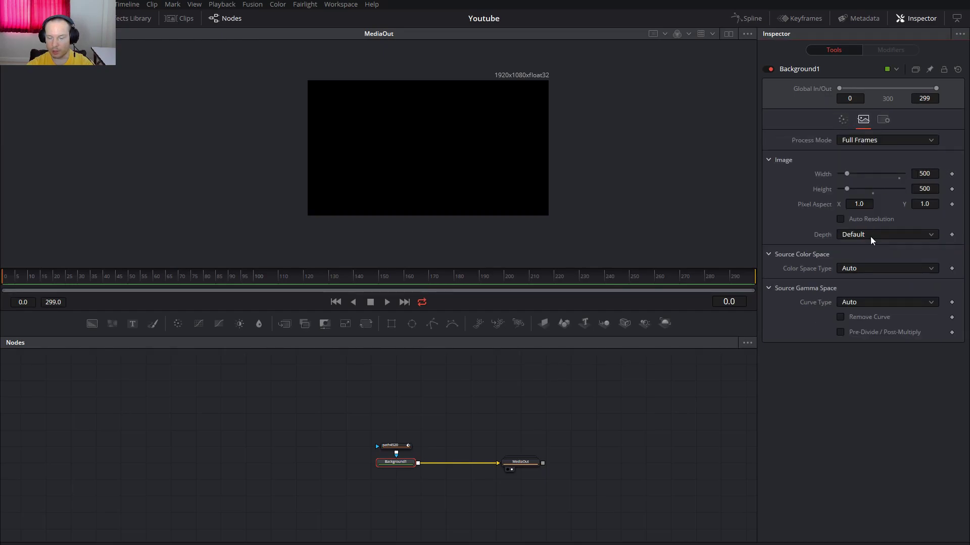
Set Background1_2's image Height to 1920 inside the expanded MediaOut group
double_click(520, 463)
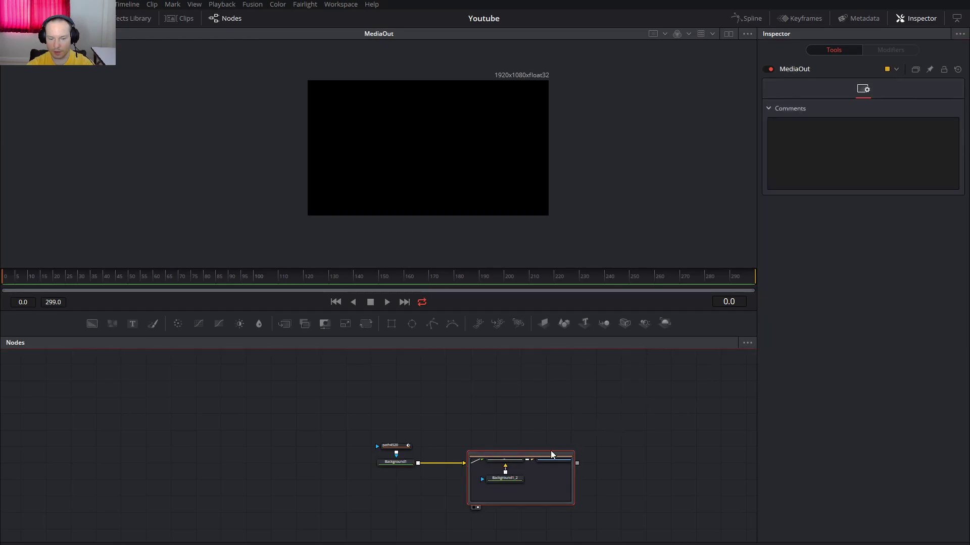
left_click(504, 478)
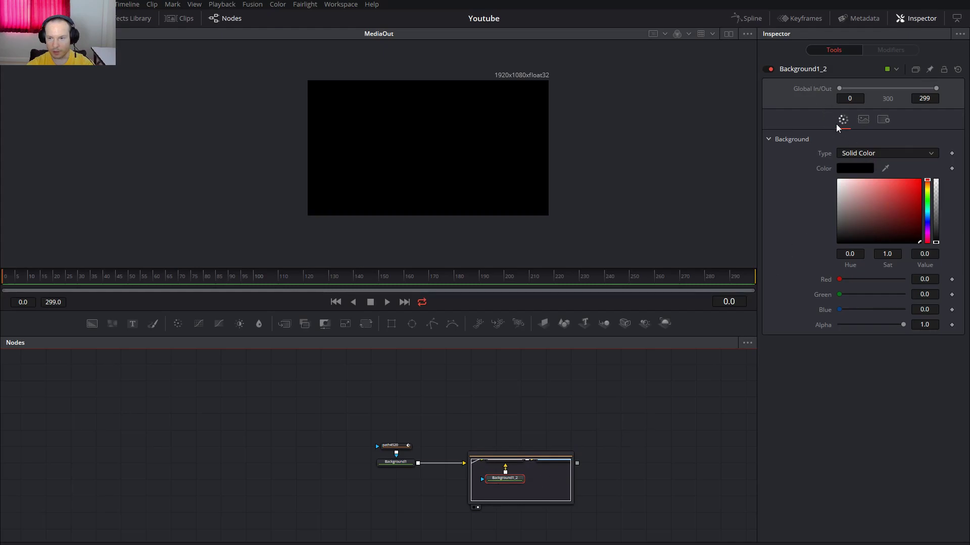
left_click(862, 122)
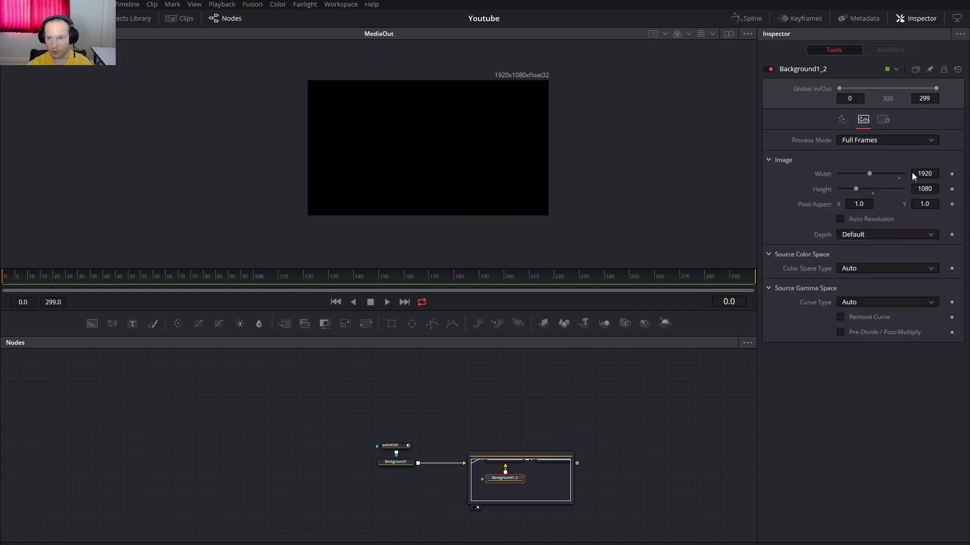
left_click(934, 190)
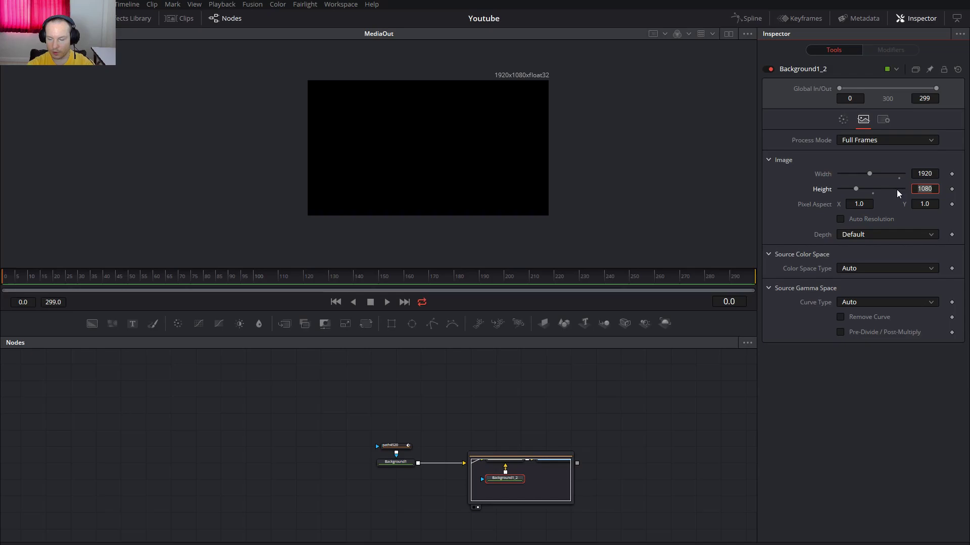
type("1920")
key("Tab")
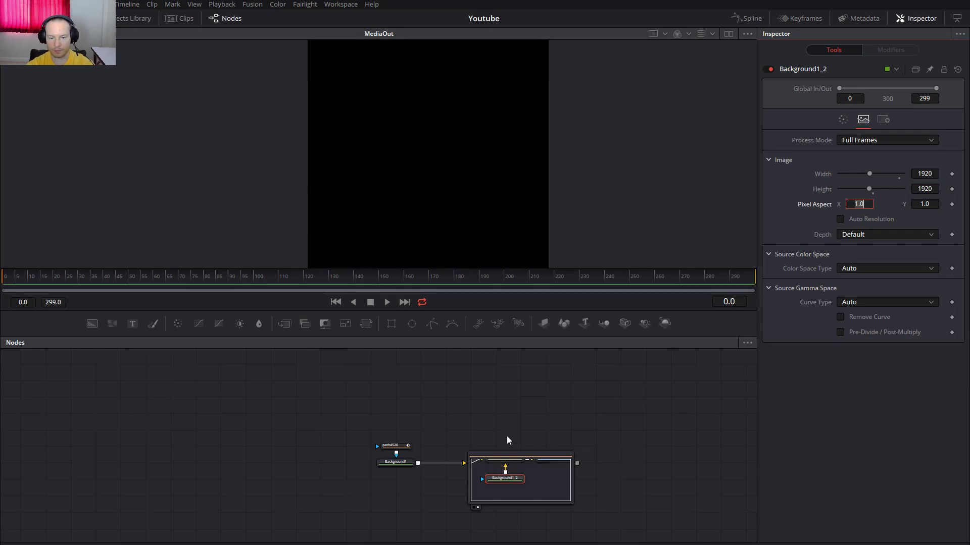
Change Background1's solid colour from black to white
left_click(397, 466)
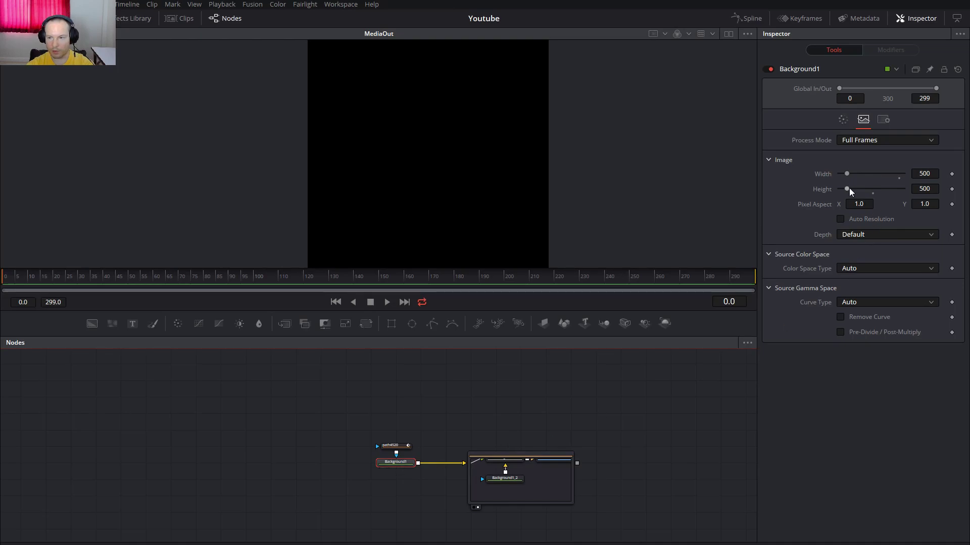
left_click(842, 124)
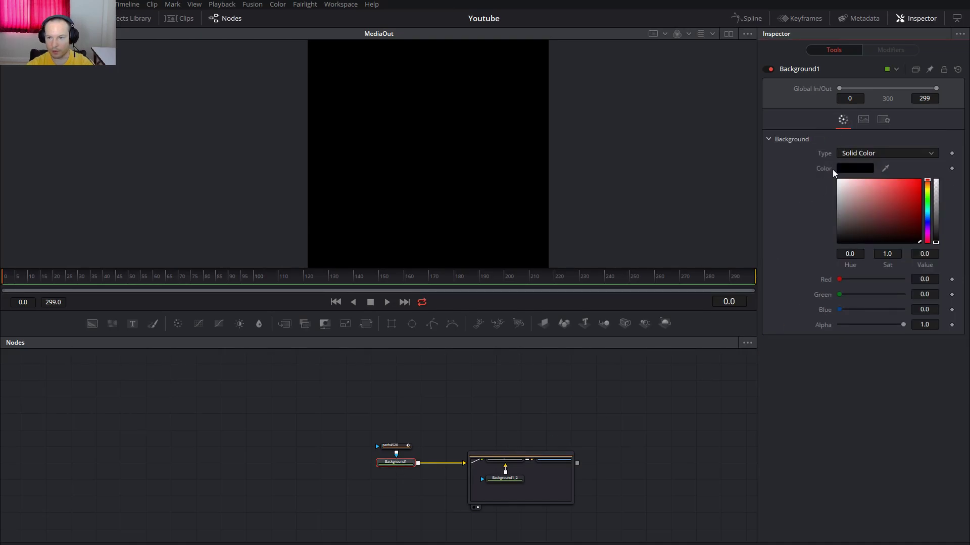
left_click_drag(868, 204, 826, 170)
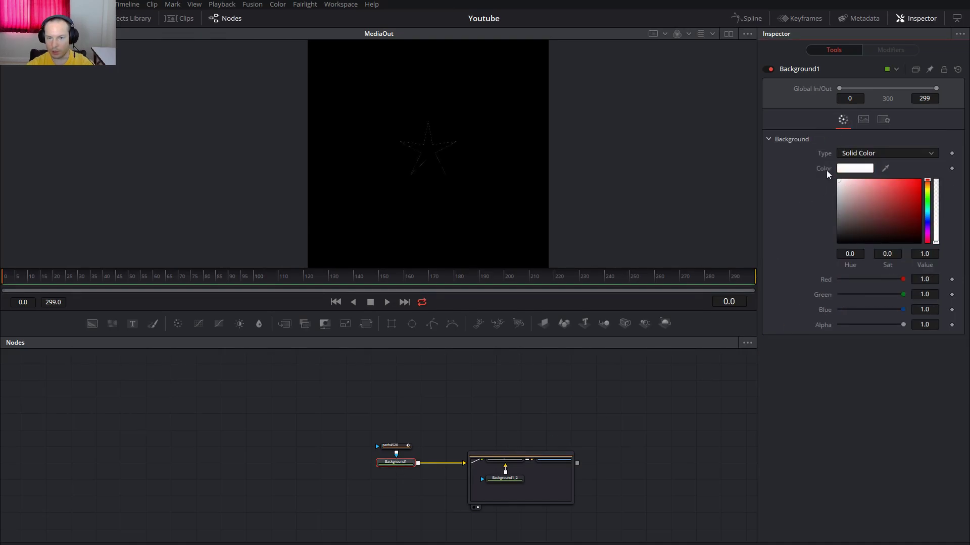
scroll(464, 415, "up", 2)
Close the star's open path4520 polyline and move path4520 left of Background1
left_click(382, 385)
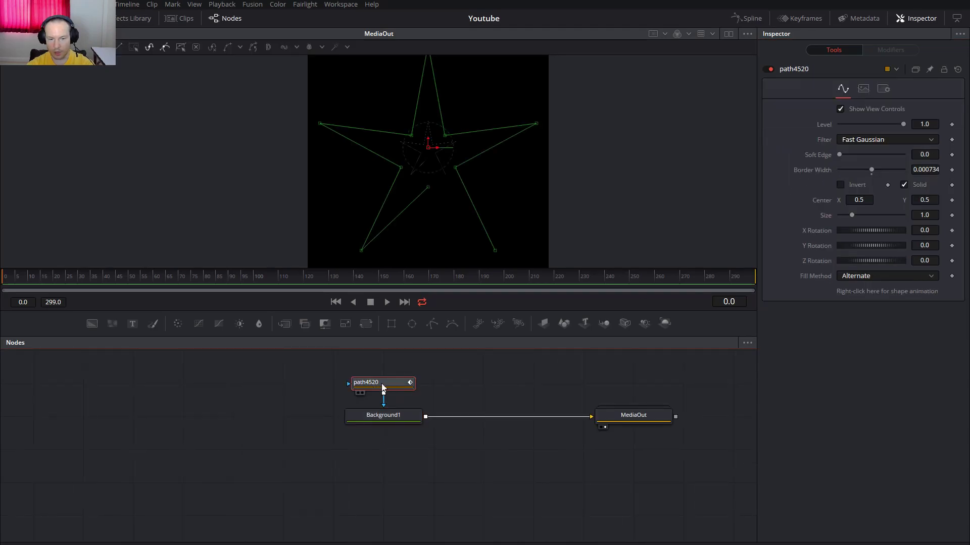
left_click_drag(422, 180, 504, 262)
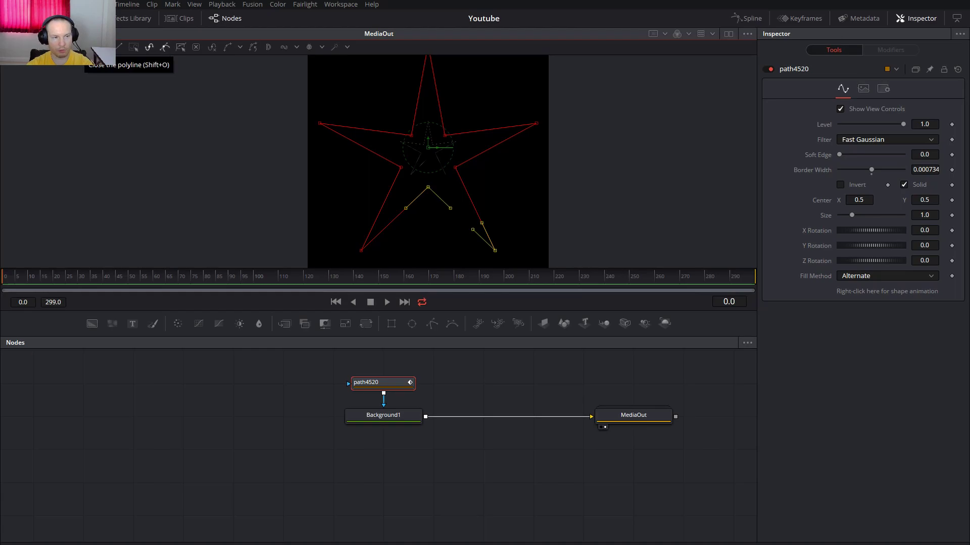
left_click(101, 47)
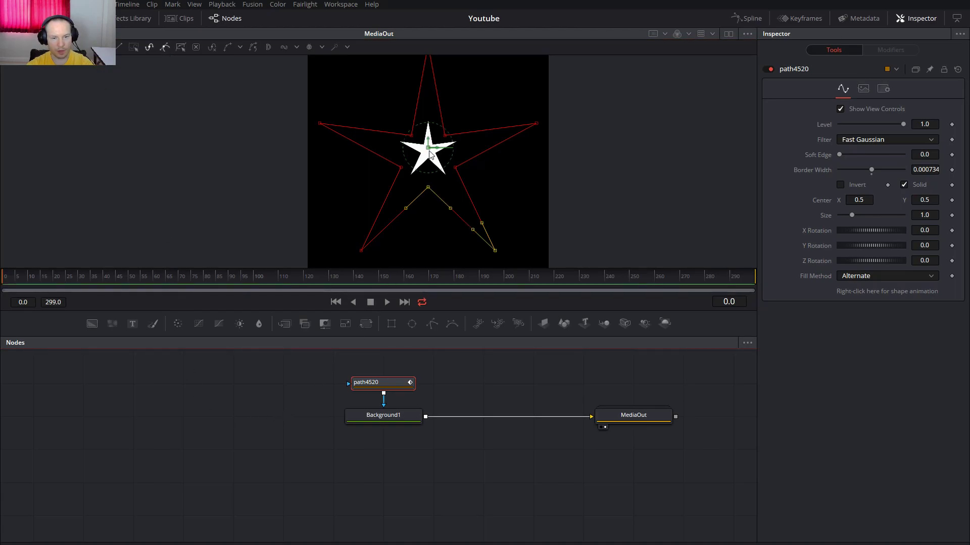
left_click(541, 375)
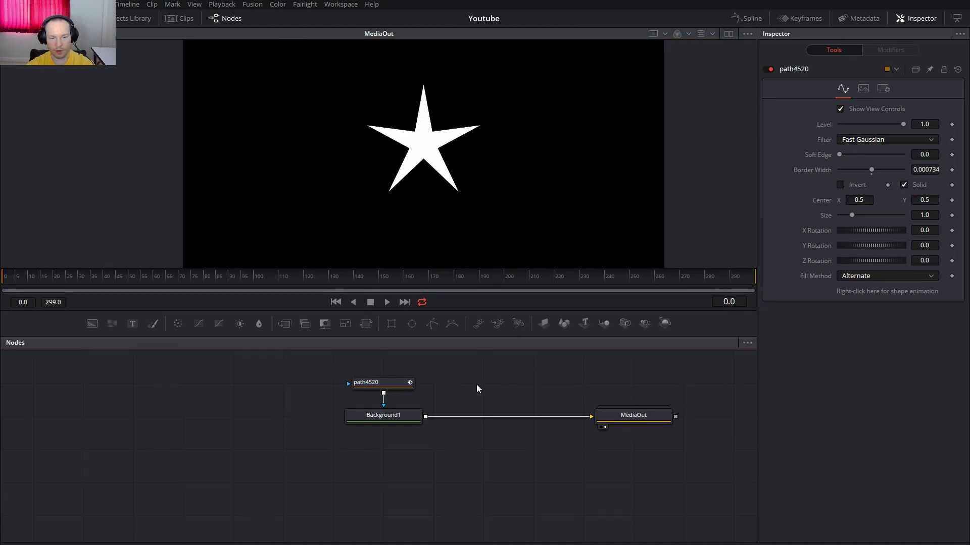
left_click_drag(372, 382, 232, 415)
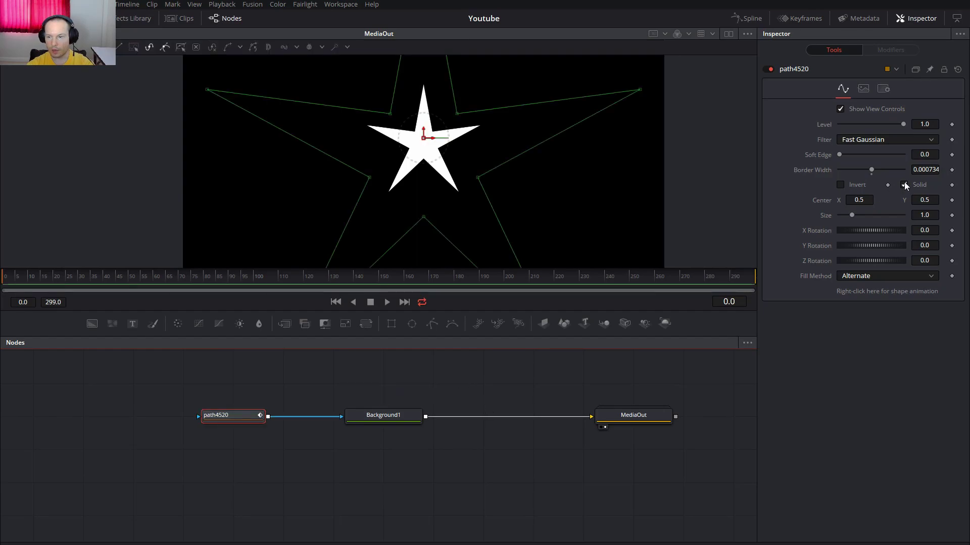
Turn off the star's Solid fill and give it a 0.005 border width outline
left_click(904, 185)
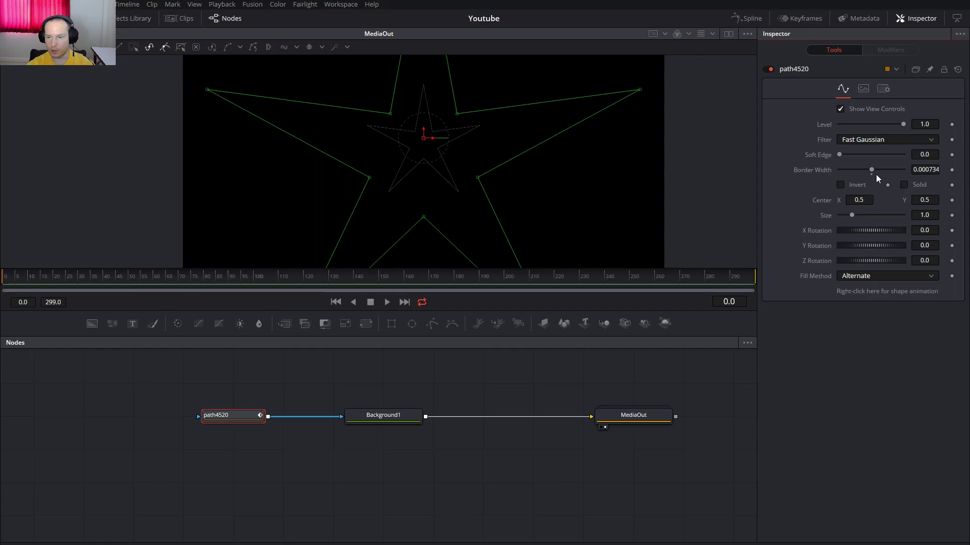
left_click_drag(874, 170, 857, 156)
left_click_drag(859, 216, 837, 217)
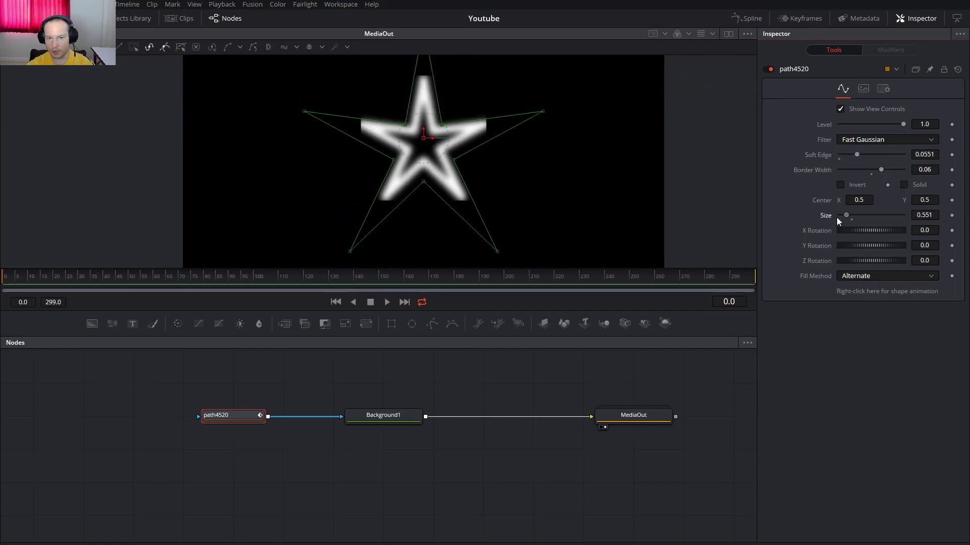
key("ctrl+z")
key("ctrl+z")
key("ctrl+z")
key("ctrl+z")
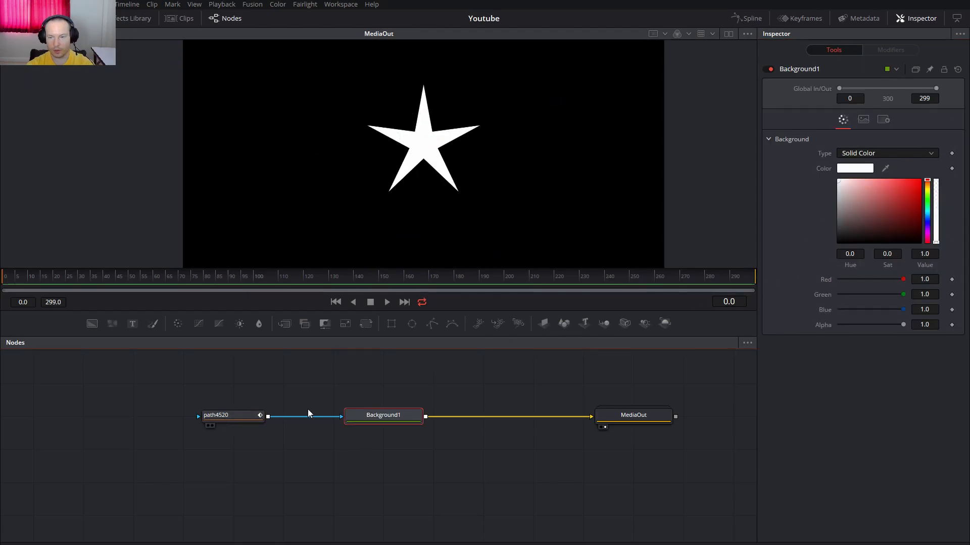
left_click(210, 425)
left_click(926, 189)
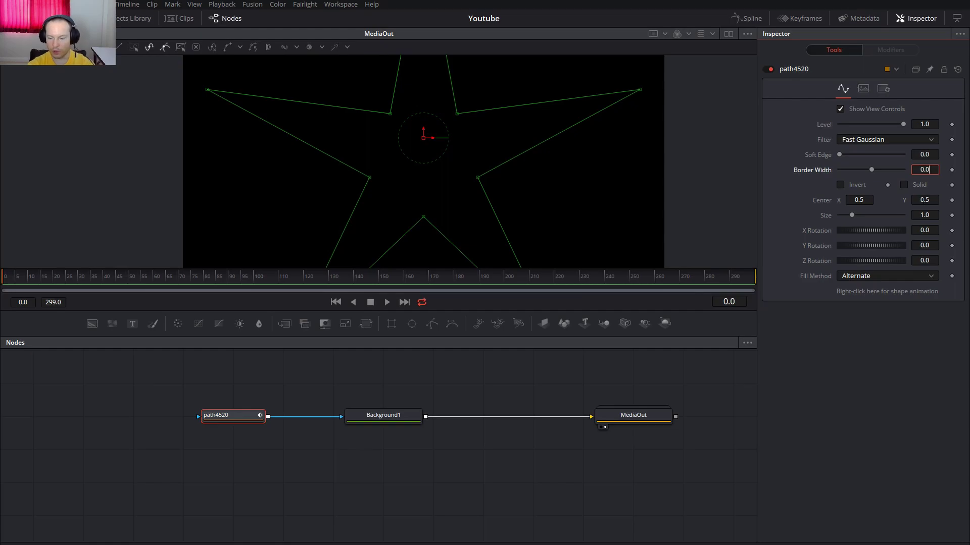
key("Tab")
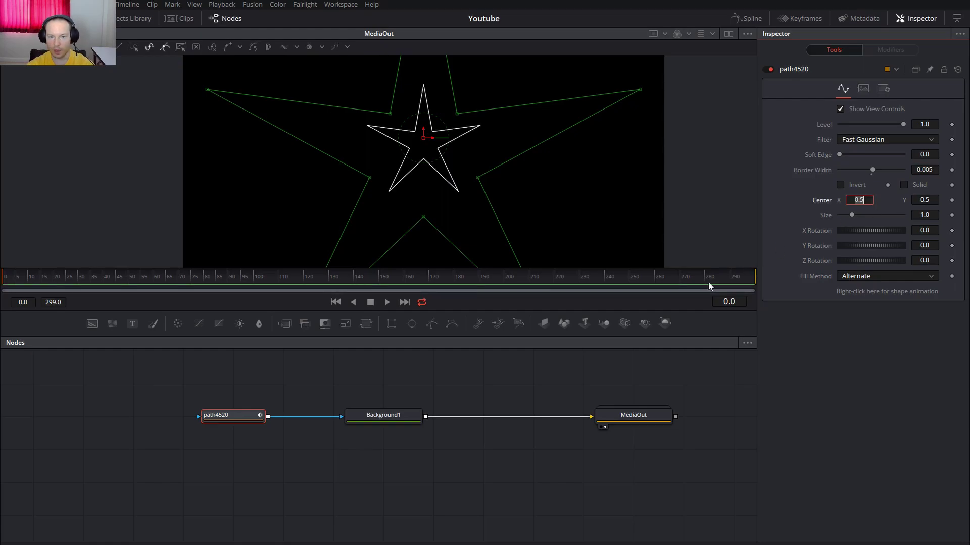
Shift path4520 and Background1 left together and recentre the node graph
left_click(476, 373)
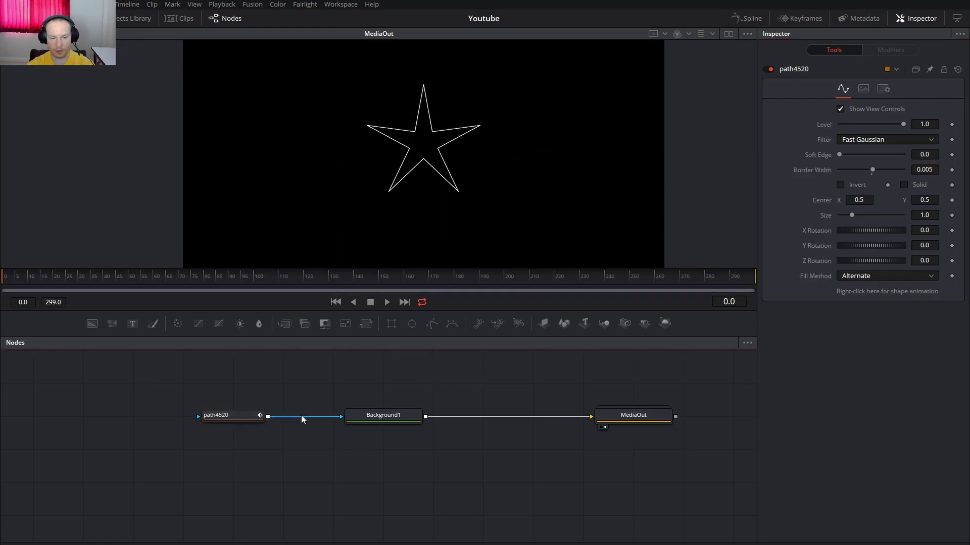
left_click_drag(325, 424, 185, 395)
left_click_drag(383, 416, 183, 415)
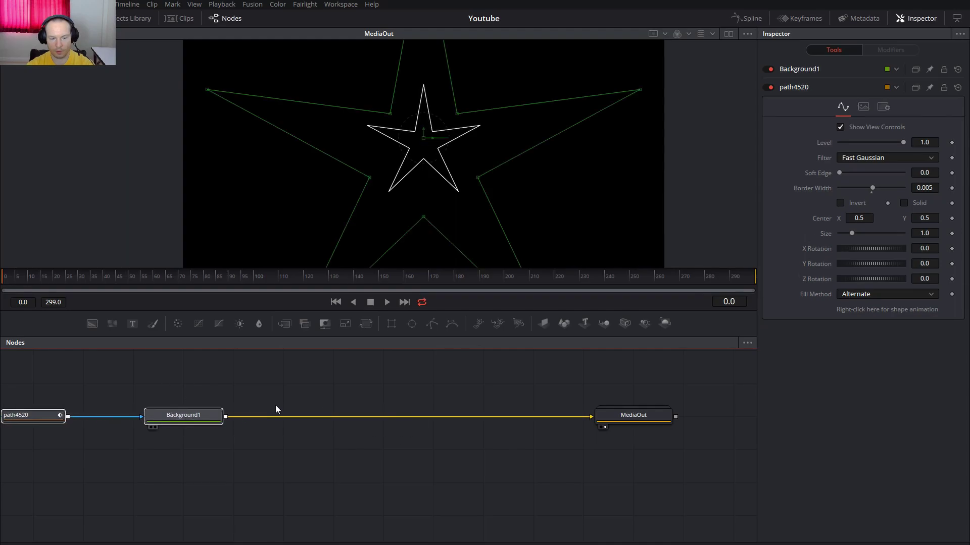
left_click_drag(355, 401, 431, 431)
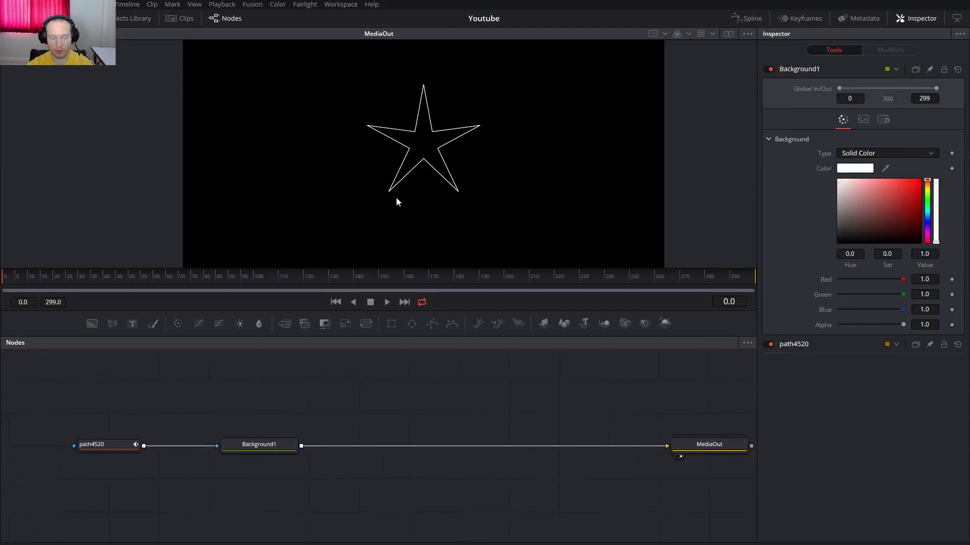
Add a Glow node and feed Background1's output into Glow1
key("shift+space")
type("glow")
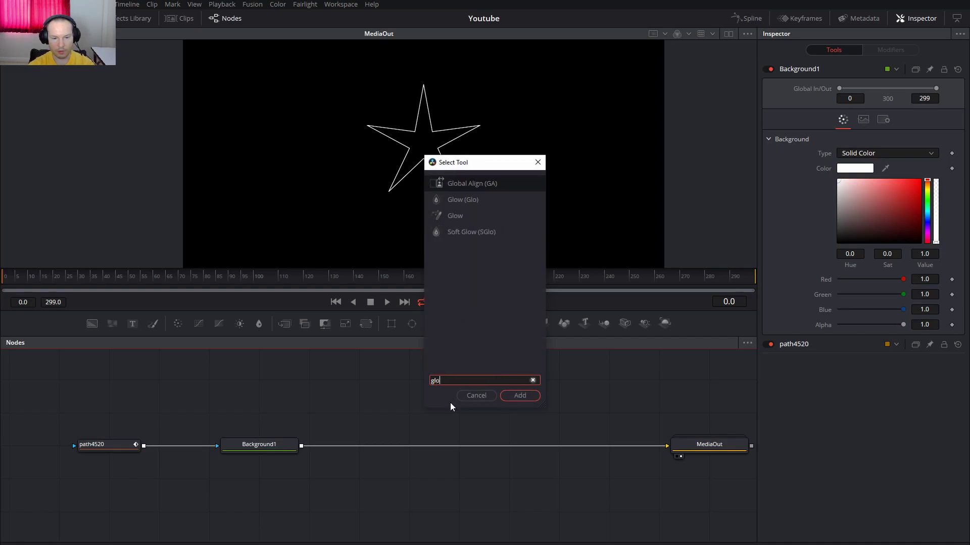
left_click(535, 400)
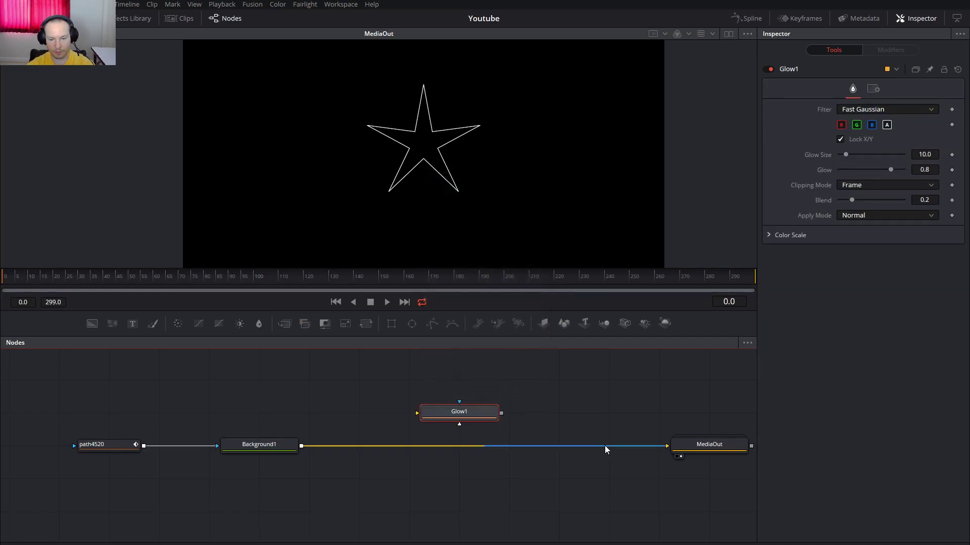
left_click_drag(606, 448, 486, 451)
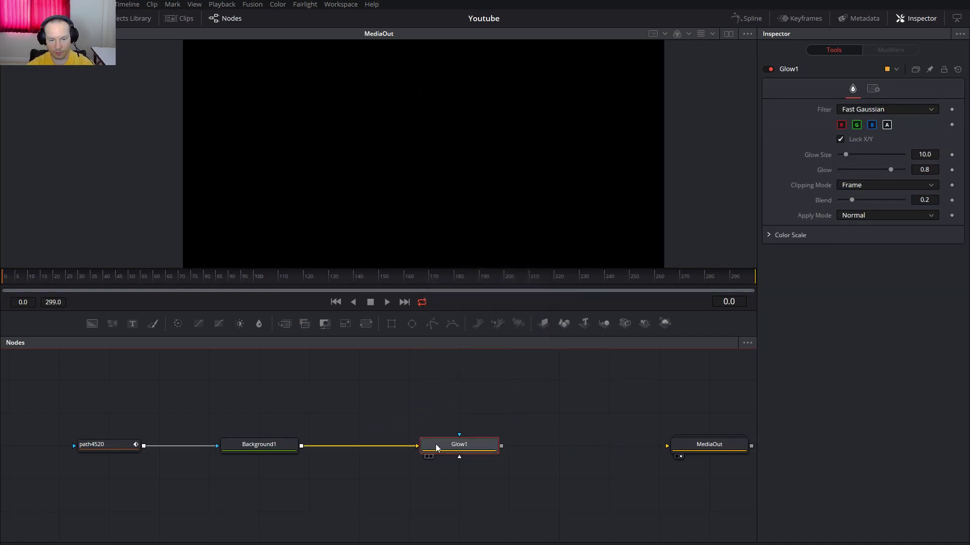
Insert Blur1 with Blur Size 2.0 between Background1 and Glow1, and connect Glow1 to MediaOut
left_click(230, 451)
key("shift+space")
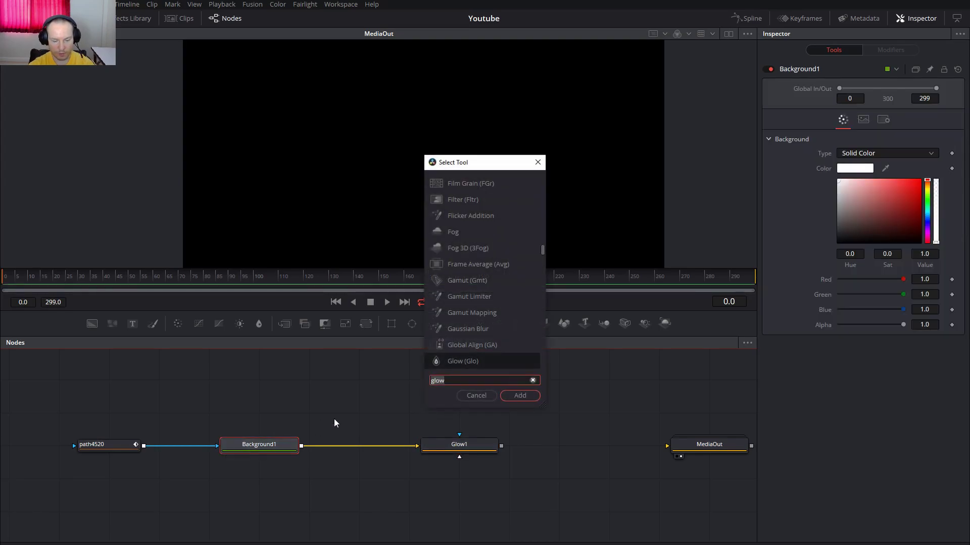
type("blur")
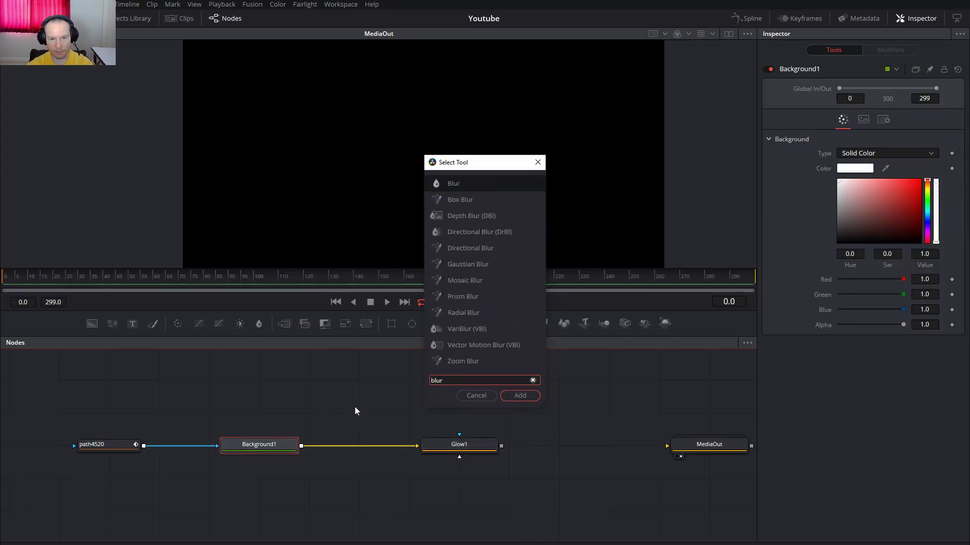
left_click(520, 396)
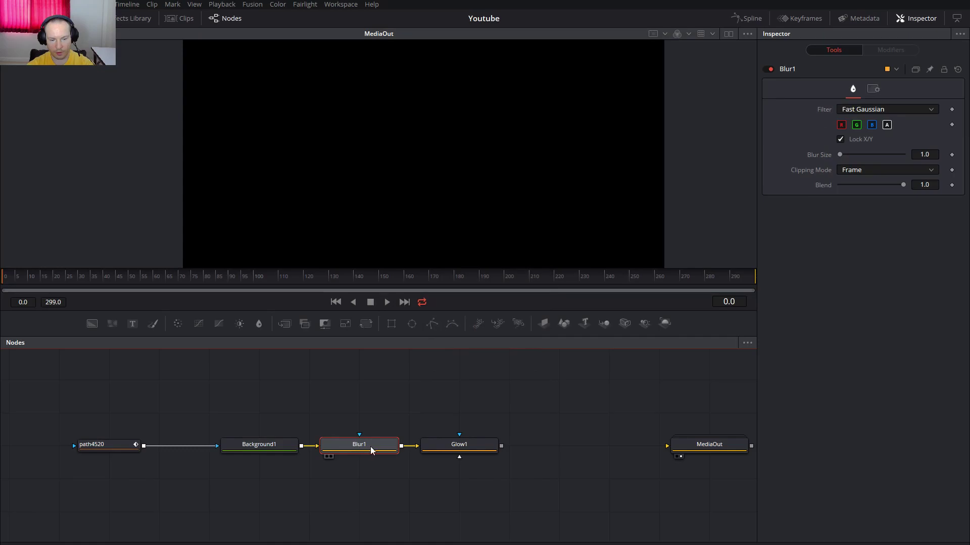
mouse_move(374, 451)
left_mouse_down()
mouse_move(382, 419)
mouse_move(381, 448)
left_mouse_up()
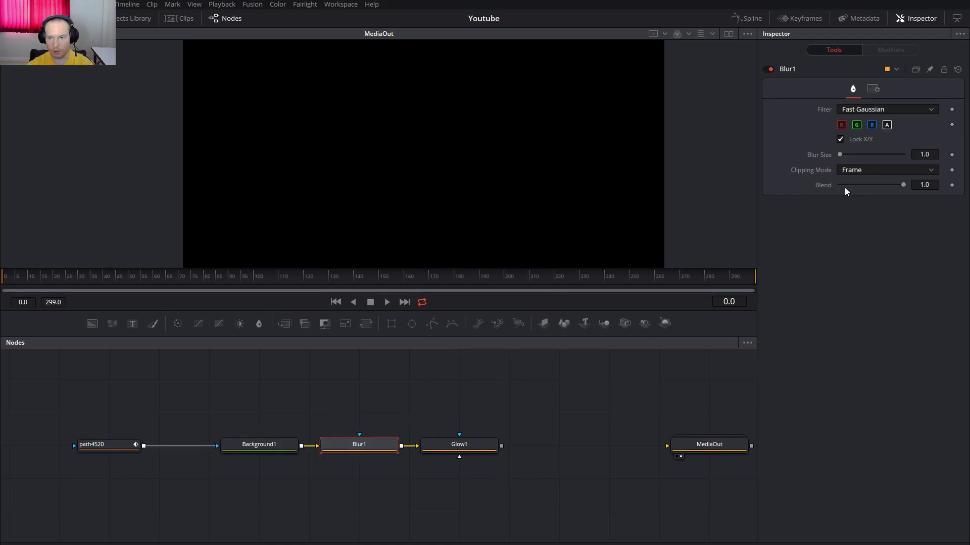
left_click(932, 155)
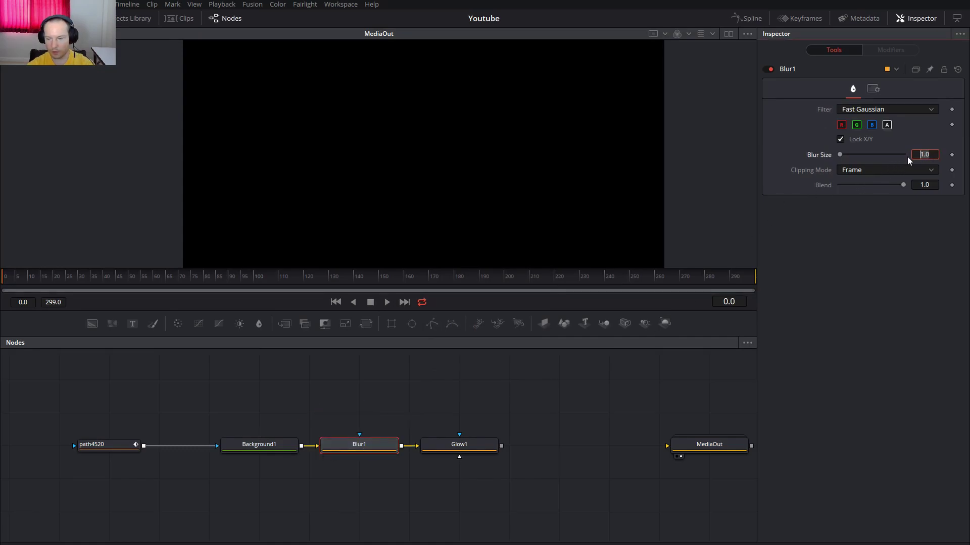
type("2")
key("Tab")
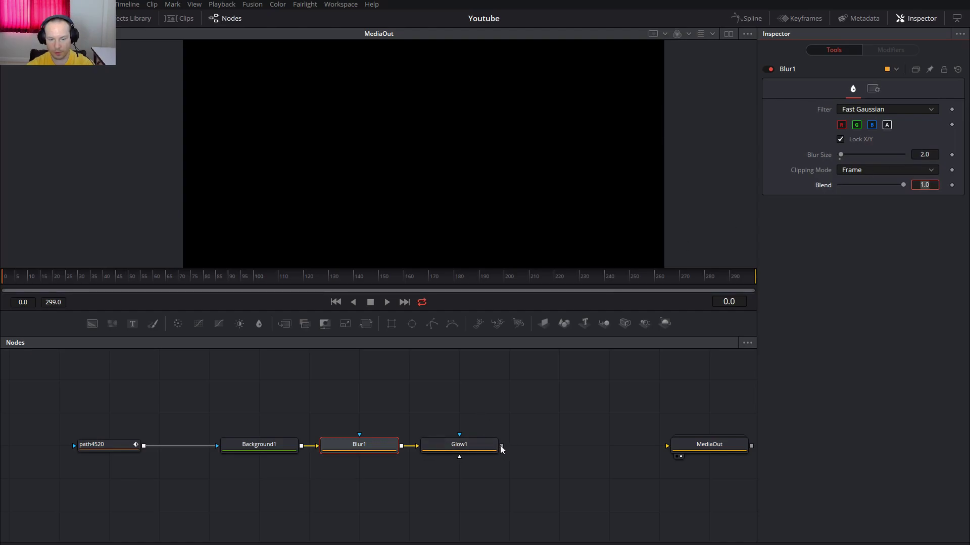
left_click_drag(501, 446, 717, 451)
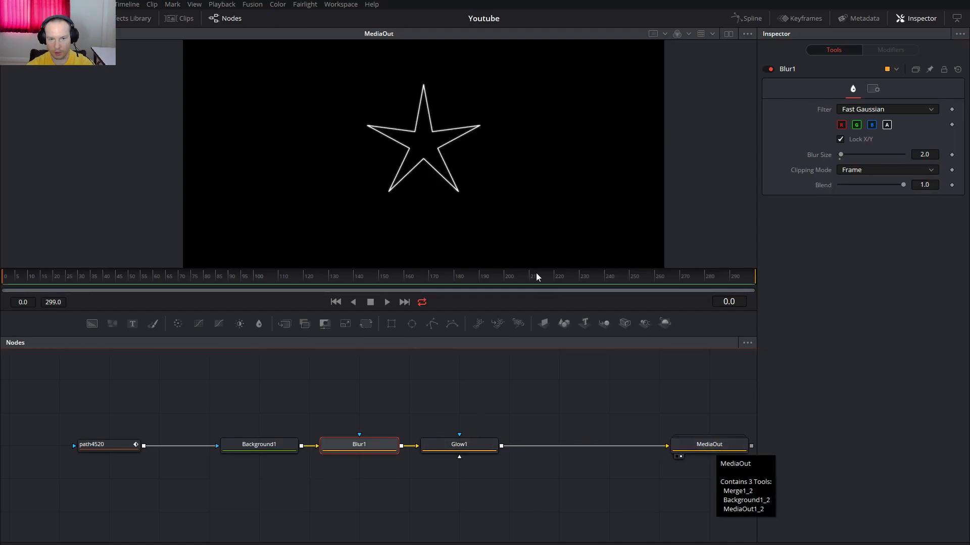
Duplicate Glow1 as Glow1_1 and insert it between Glow1 and MediaOut
left_click(473, 452)
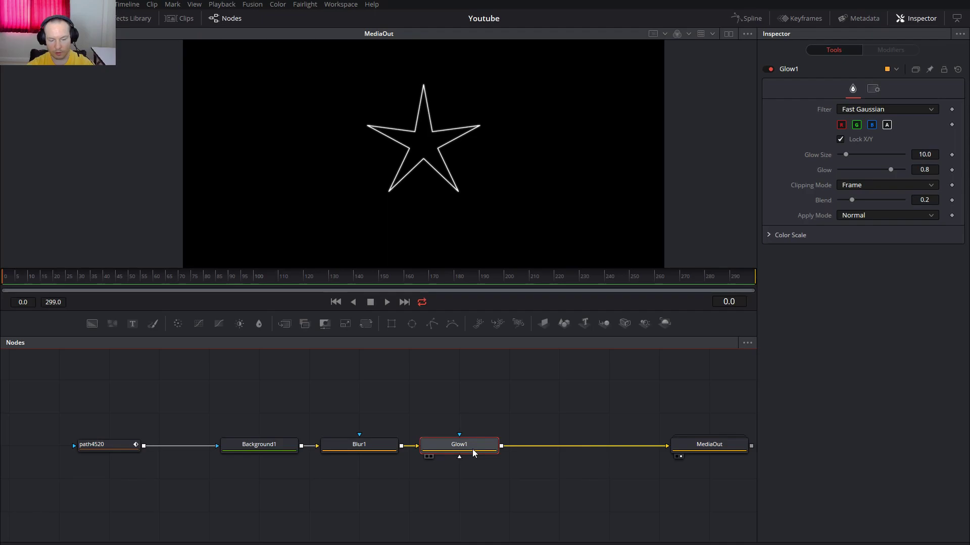
key("ctrl+c")
key("ctrl+v")
left_click_drag(452, 418, 532, 449)
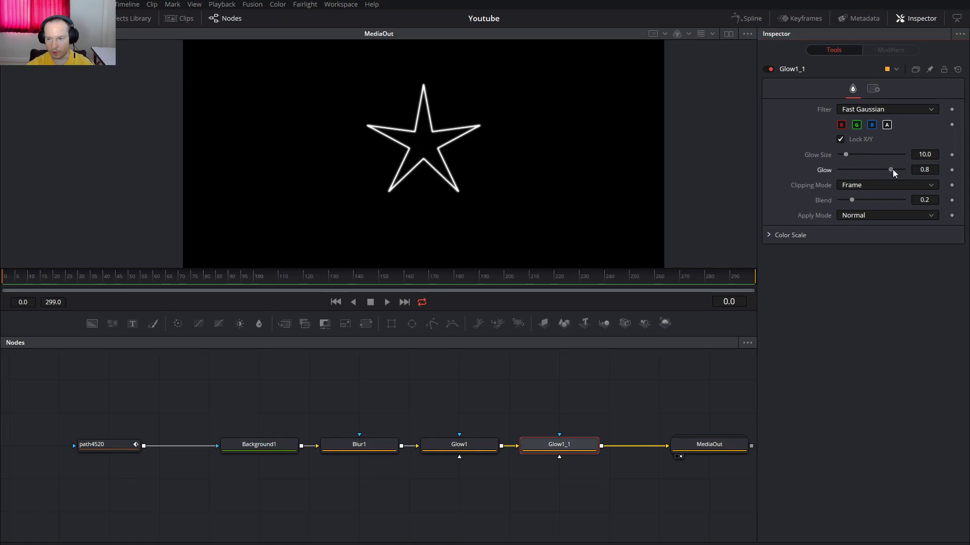
Set Glow1_1's Glow to 0.953 and Glow Size to 45.7
left_click_drag(890, 175, 903, 175)
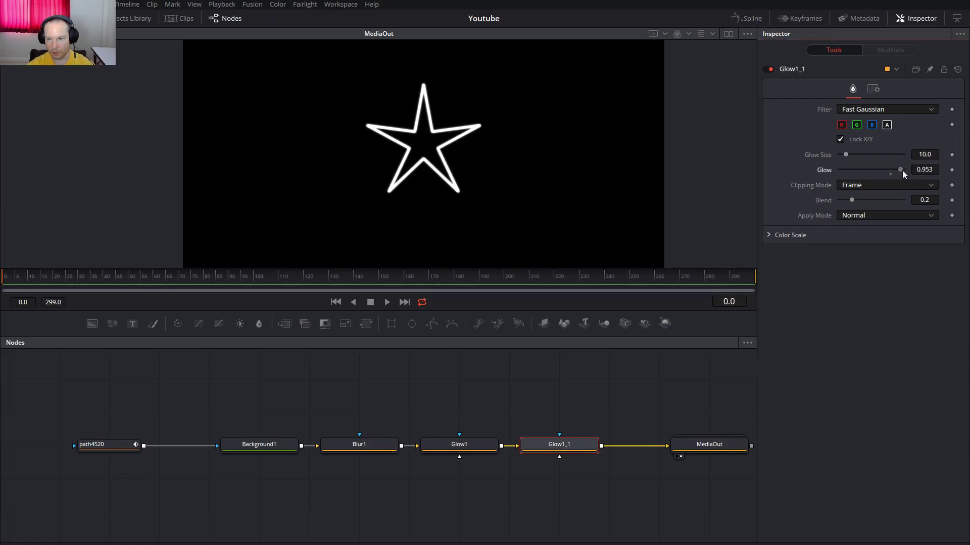
left_click_drag(850, 156, 870, 164)
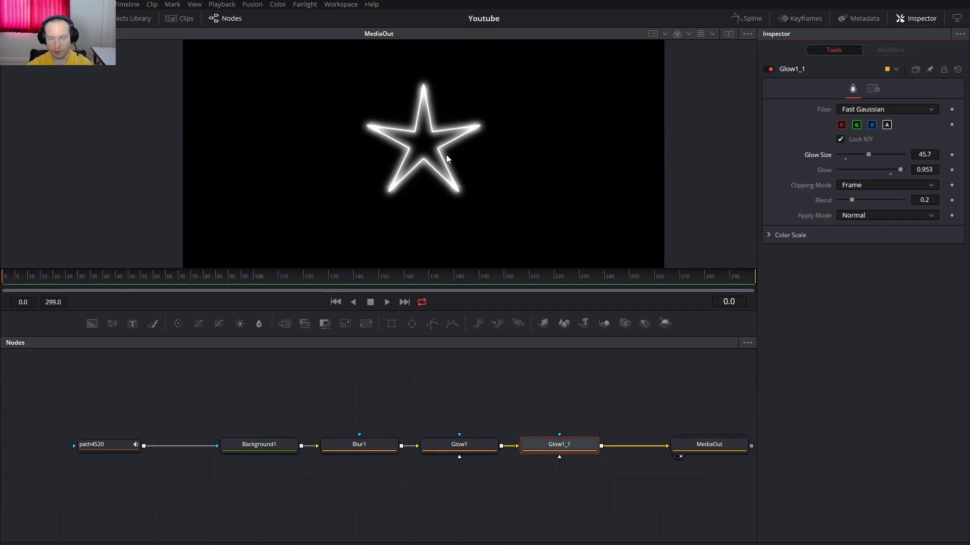
scroll(411, 151, "up", 5)
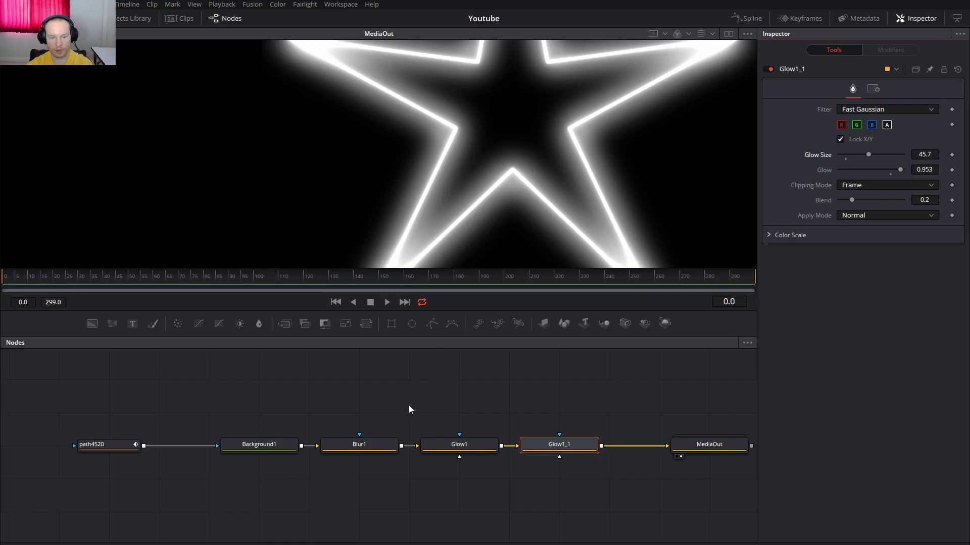
Pick a purple colour for Background1 (Red 0.53284, Green 0.313, Blue 1.0)
left_click(259, 445)
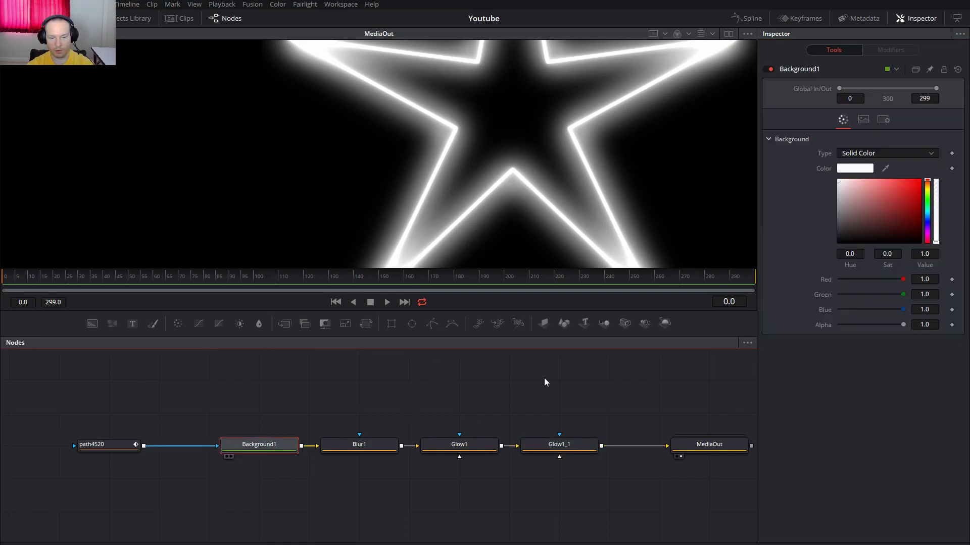
left_click(927, 224)
left_click(896, 179)
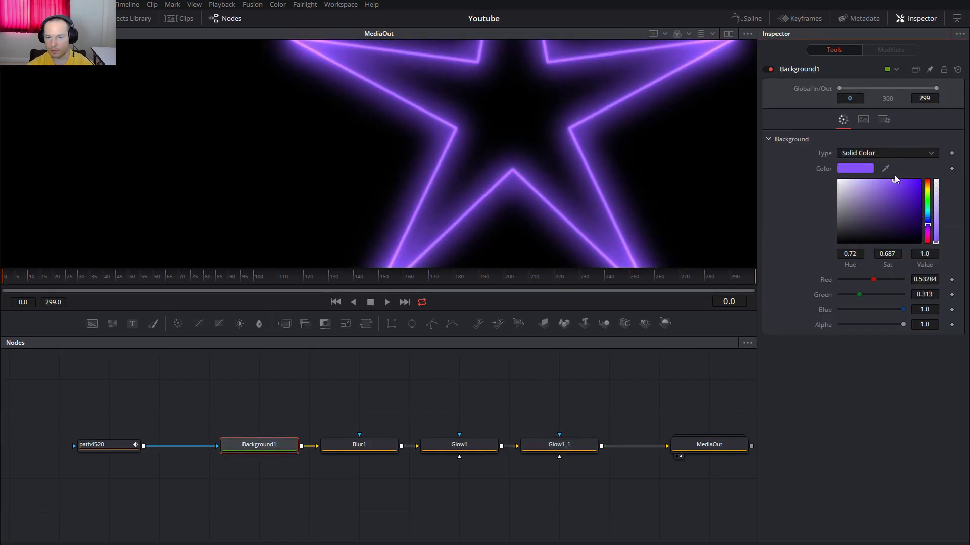
scroll(472, 113, "down", 3)
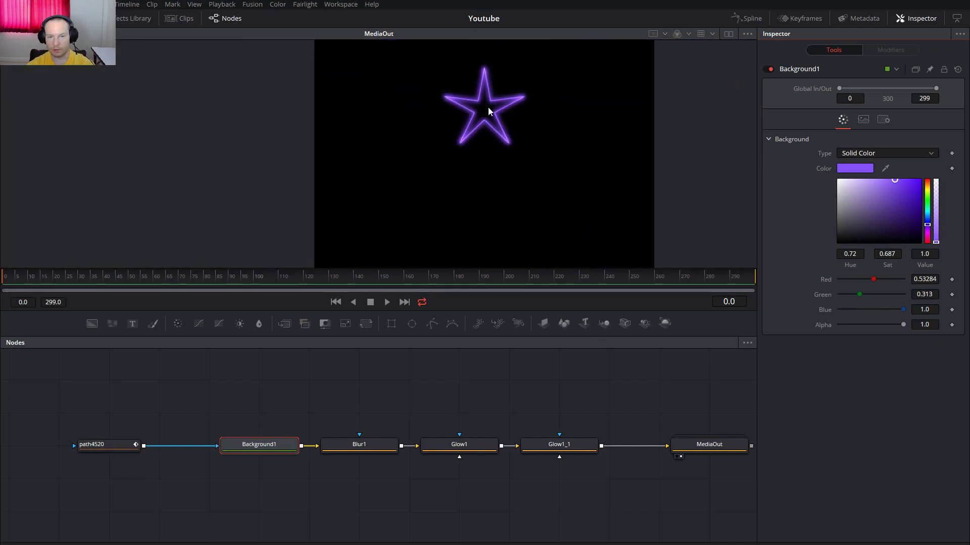
scroll(486, 115, "down", 1)
scroll(479, 134, "up", 3)
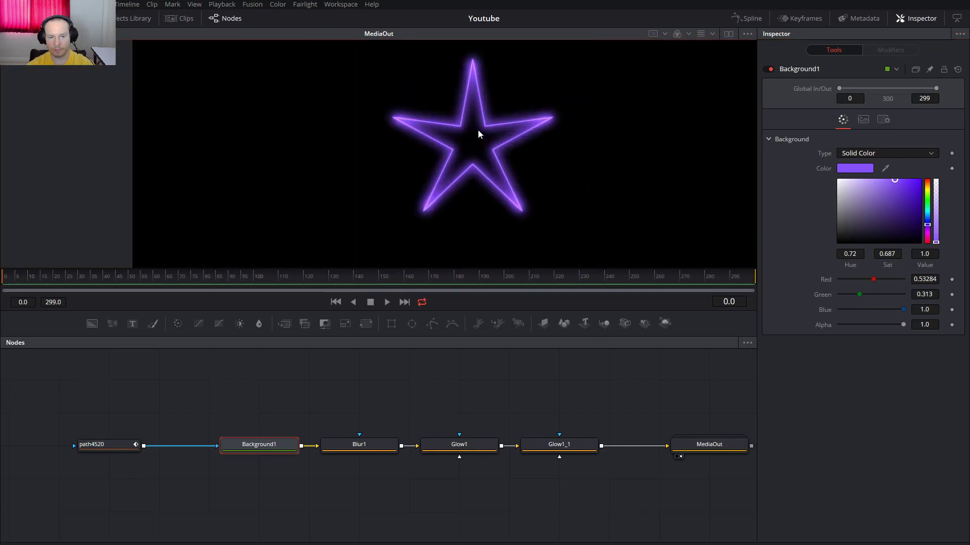
left_click(279, 445)
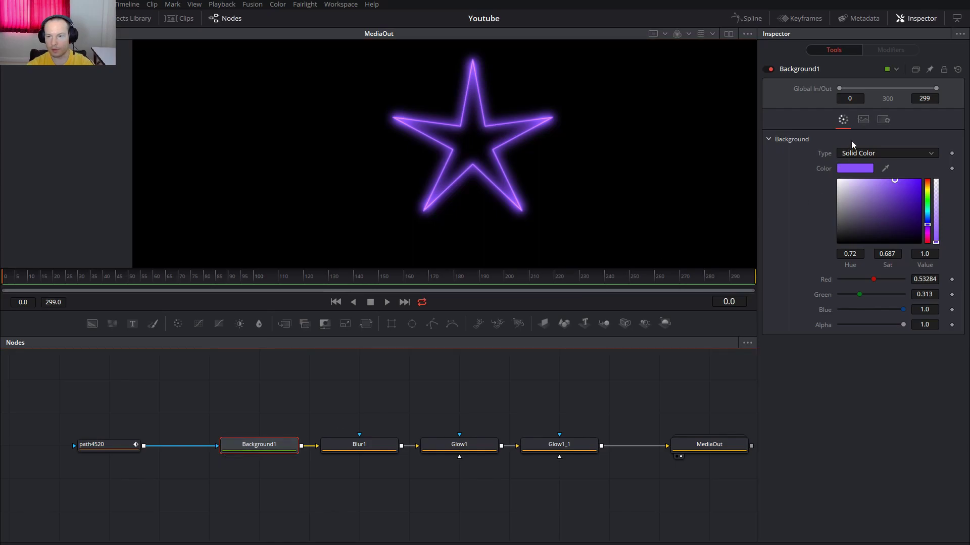
Set Background1's image Width and Height to 1000 and fit the square frame in the viewer
left_click(863, 119)
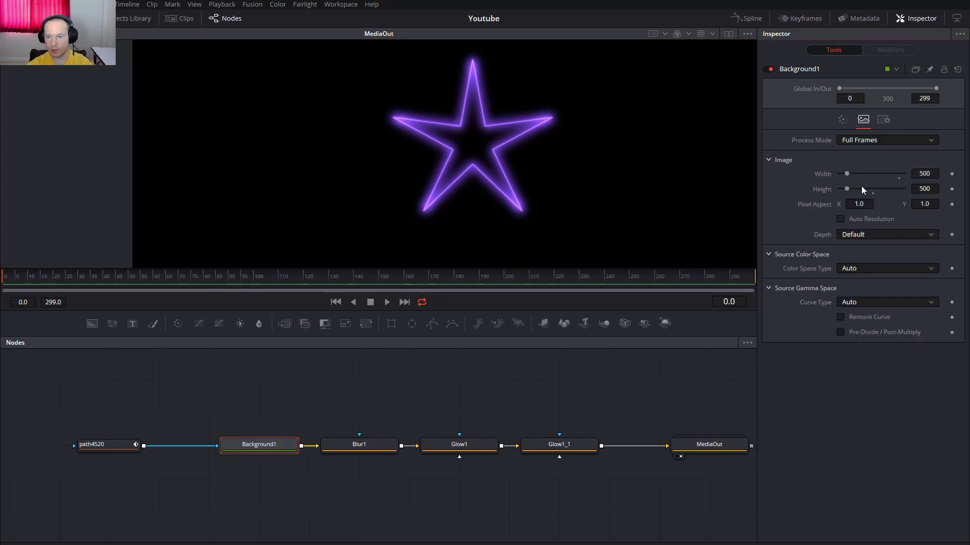
left_click(927, 174)
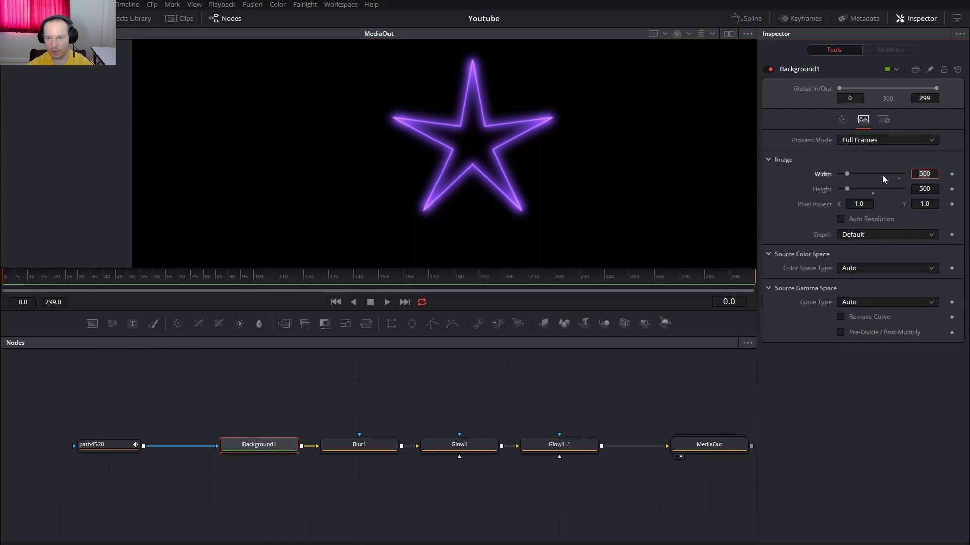
type("1000")
key("Tab")
type("1")
key("Tab")
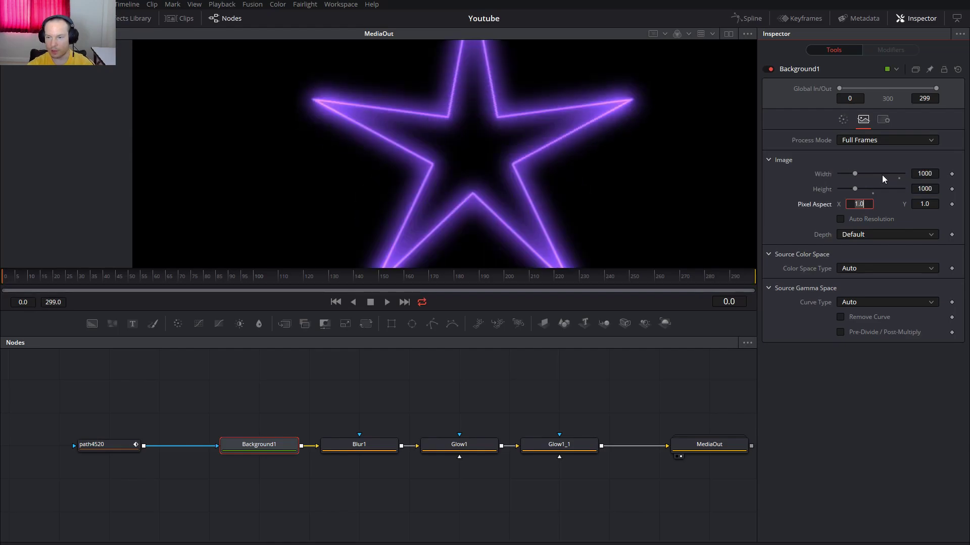
key("ctrl+f")
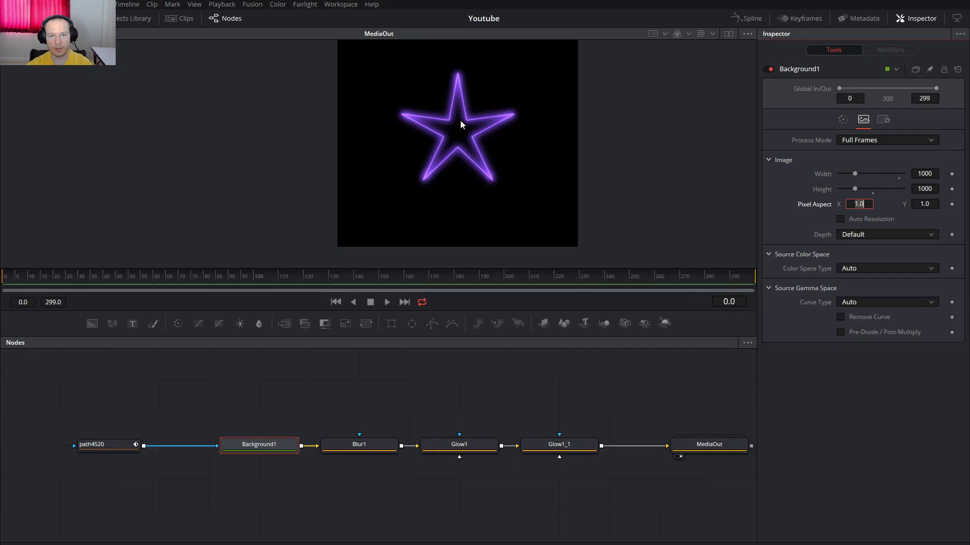
left_click_drag(461, 124, 466, 134)
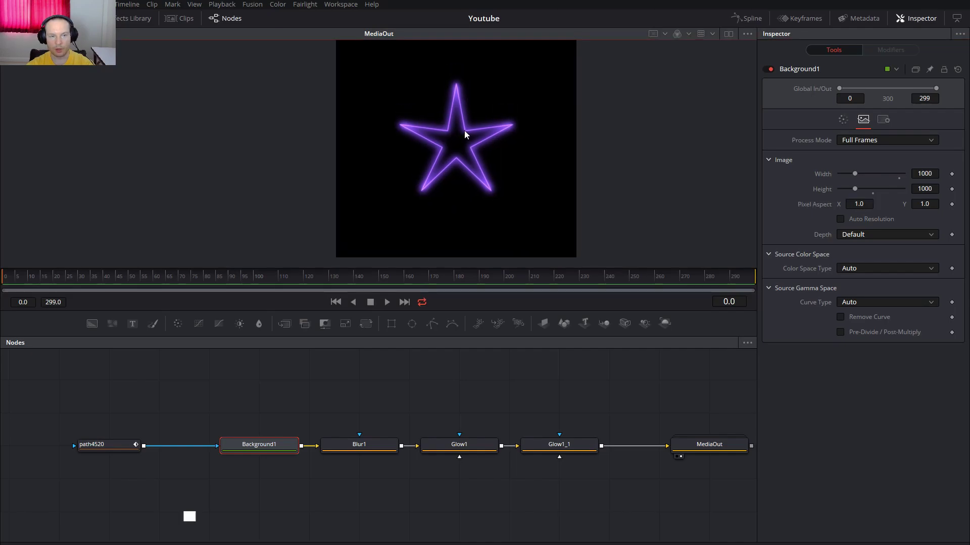